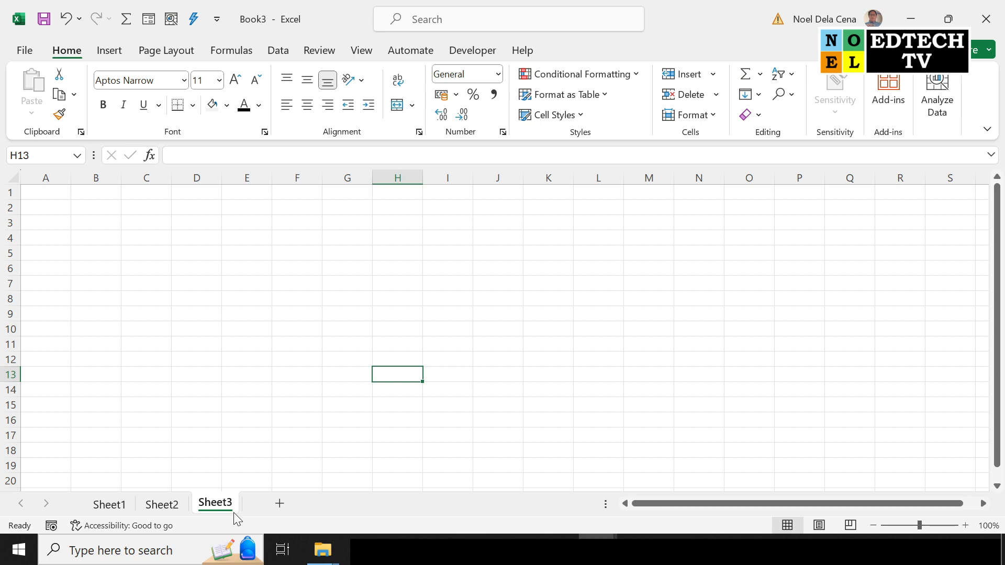
# - View the workbook's Sheet1, Sheet2 and Sheet3 in turn, ending on Sheet3
pyautogui.click(170, 509)
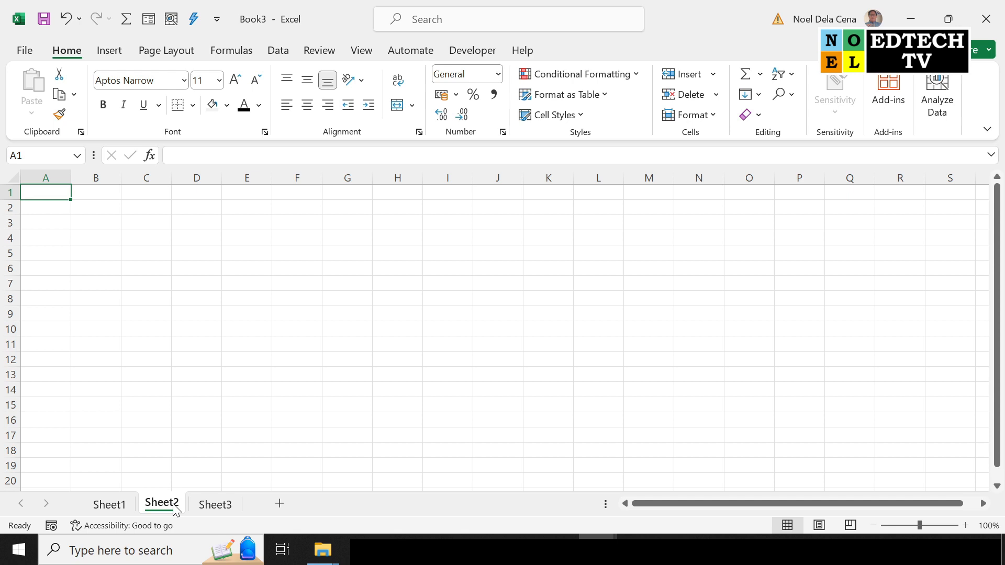
pyautogui.click(203, 507)
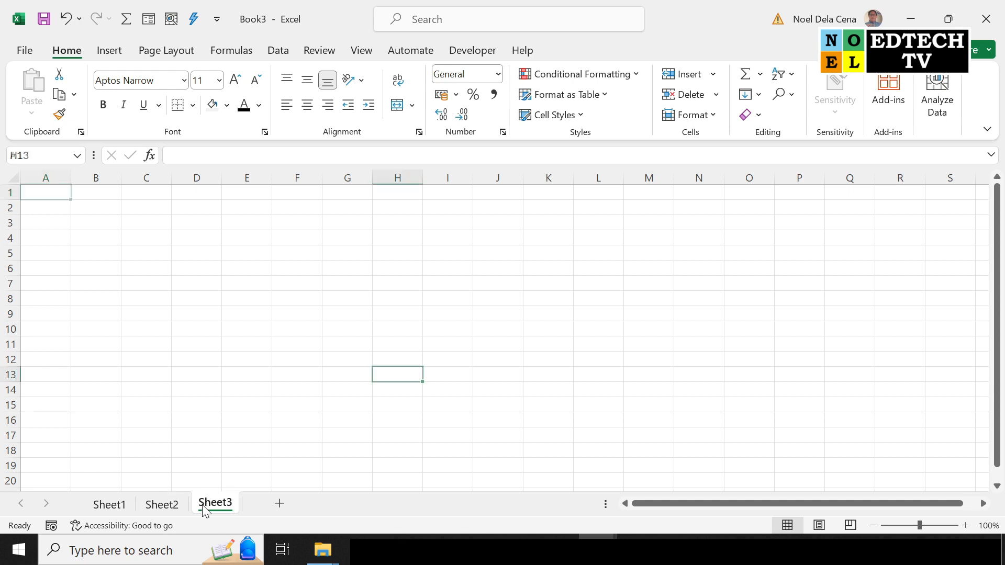
pyautogui.click(118, 506)
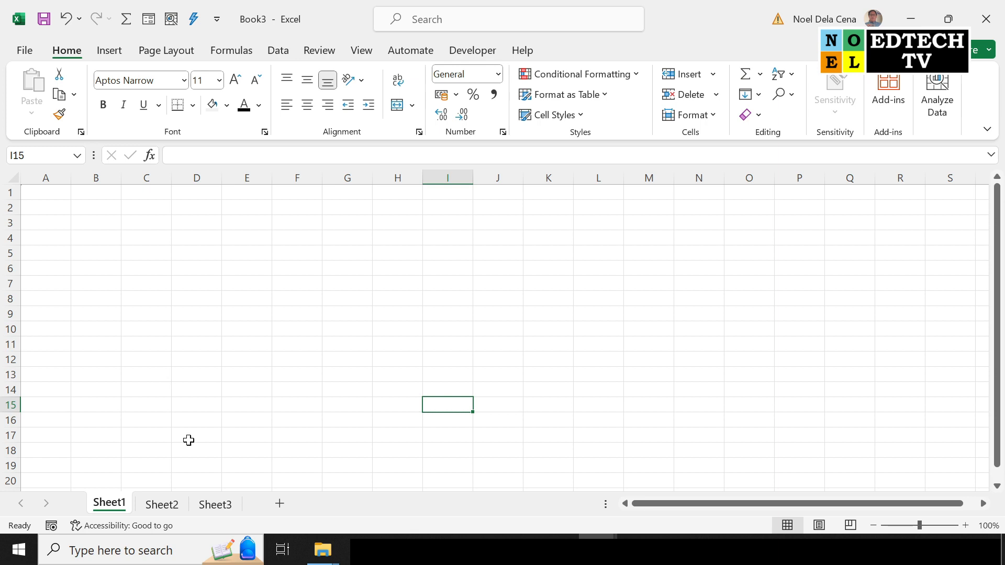
pyautogui.click(169, 504)
pyautogui.click(224, 511)
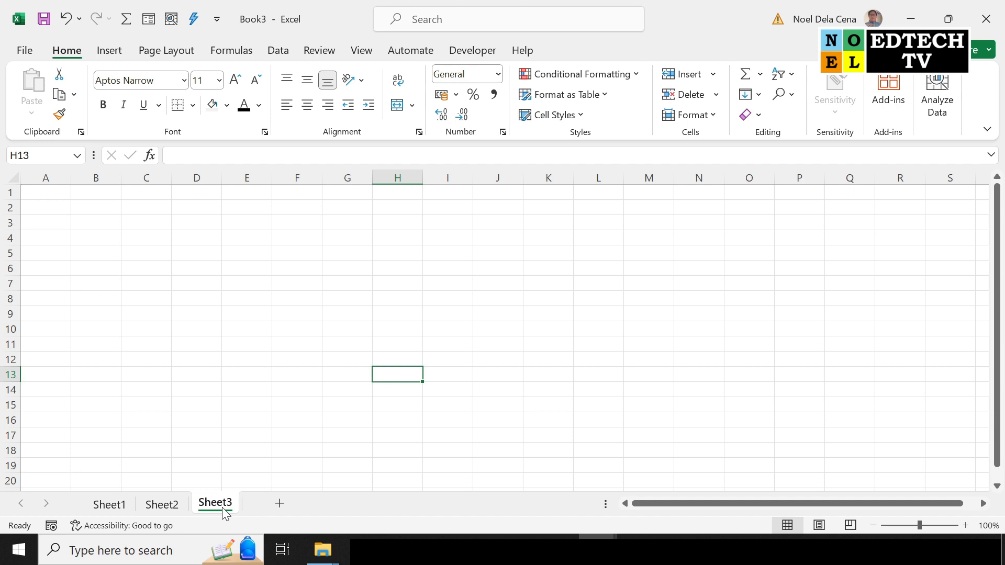
# - Enter a SUM formula over the range E9:G9 in cell H9 of Sheet3
pyautogui.click(388, 316)
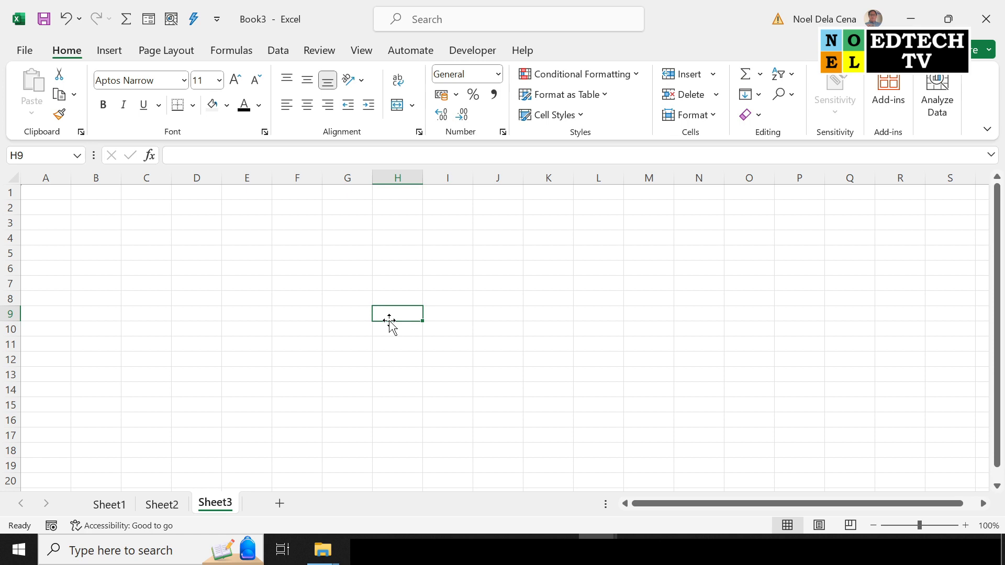
pyautogui.write('=')
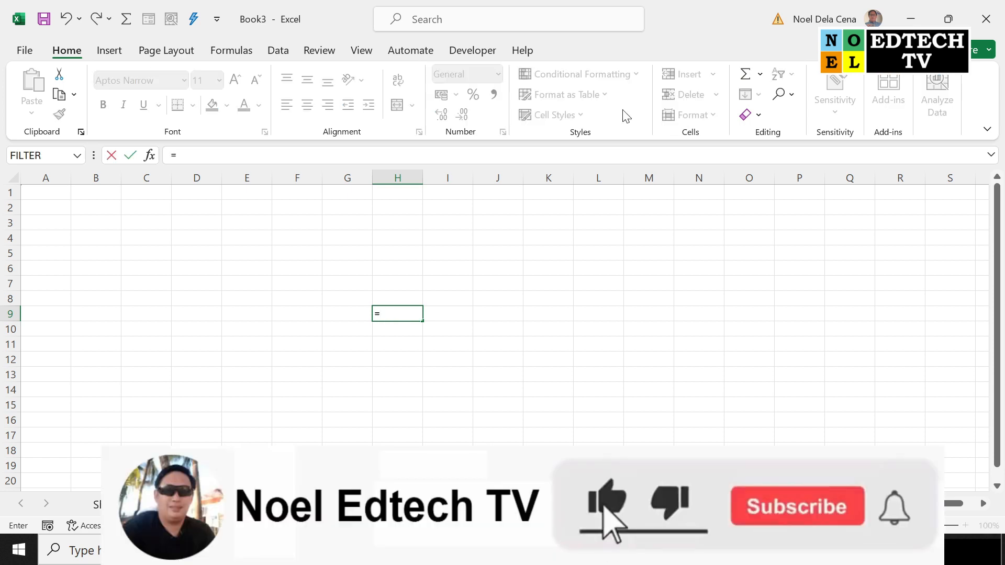
pyautogui.press('Escape')
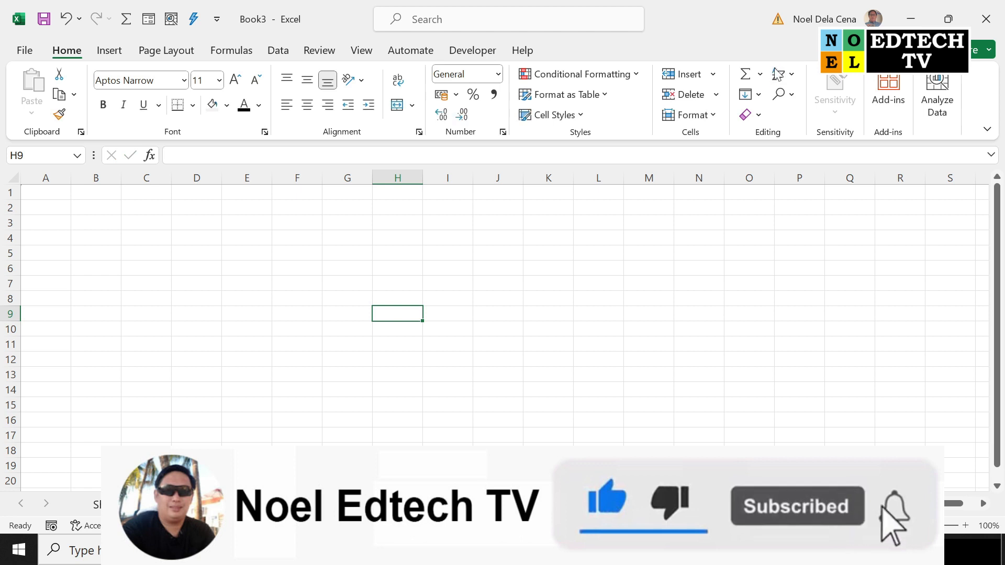
pyautogui.click(759, 75)
pyautogui.click(777, 97)
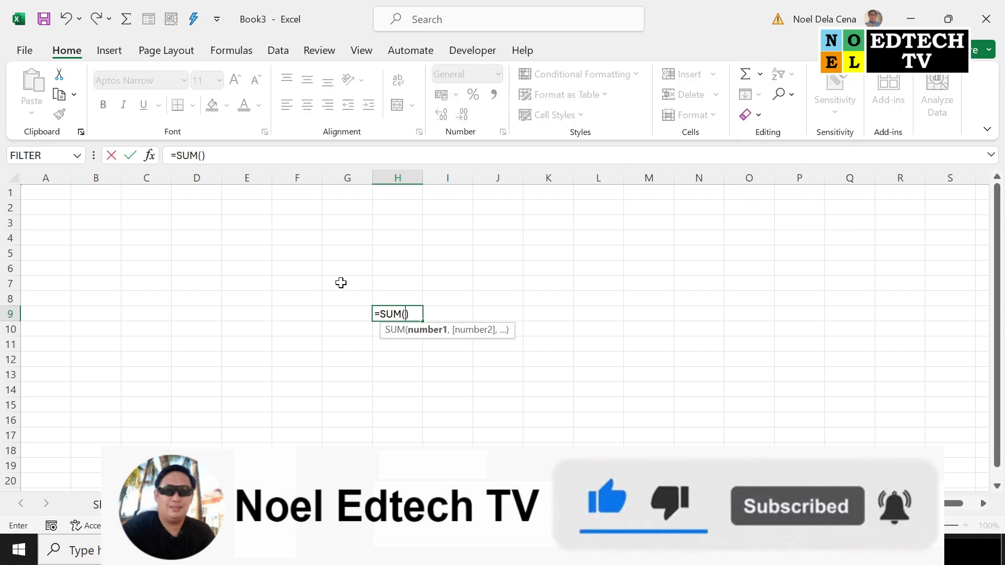
pyautogui.click(245, 314)
pyautogui.moveTo(246, 314); pyautogui.dragTo(354, 308)
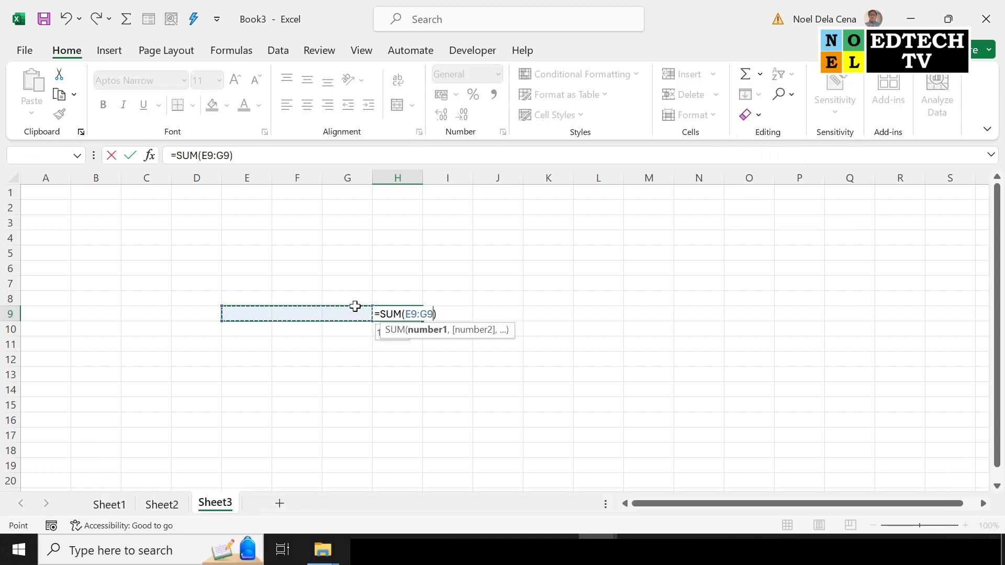
pyautogui.press('Return')
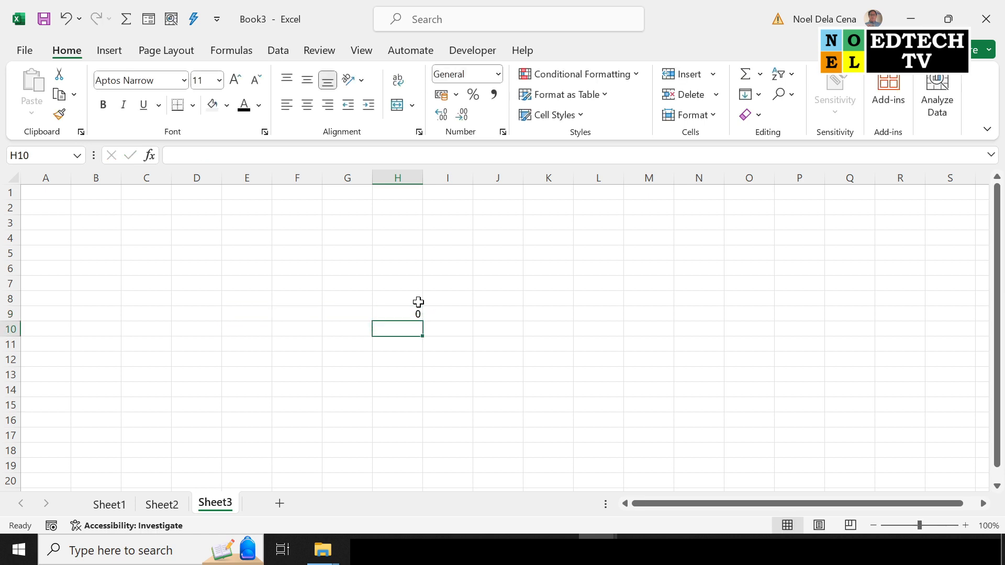
# - Clear the SUM formula from cell H9 of Sheet3
pyautogui.click(410, 316)
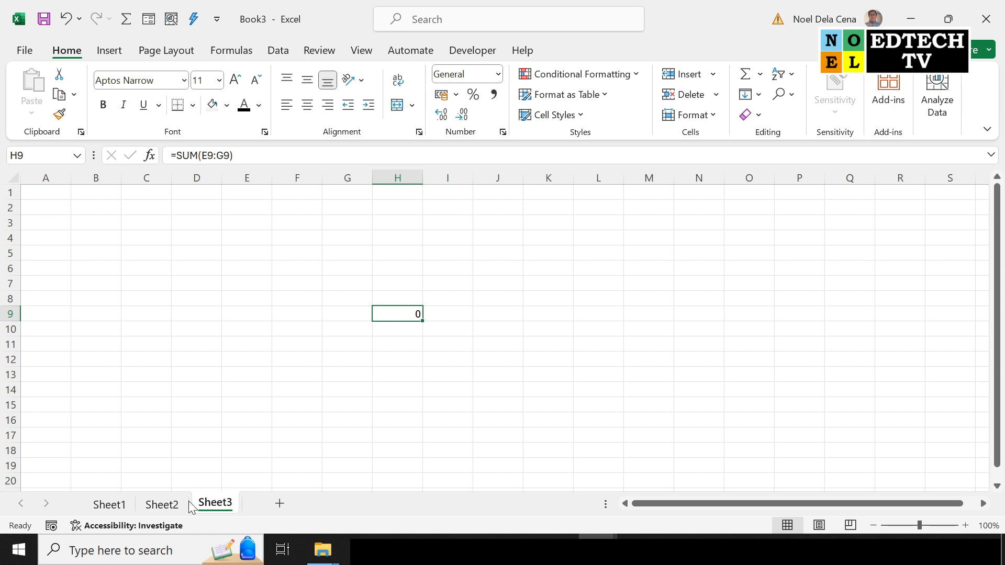
pyautogui.click(408, 394)
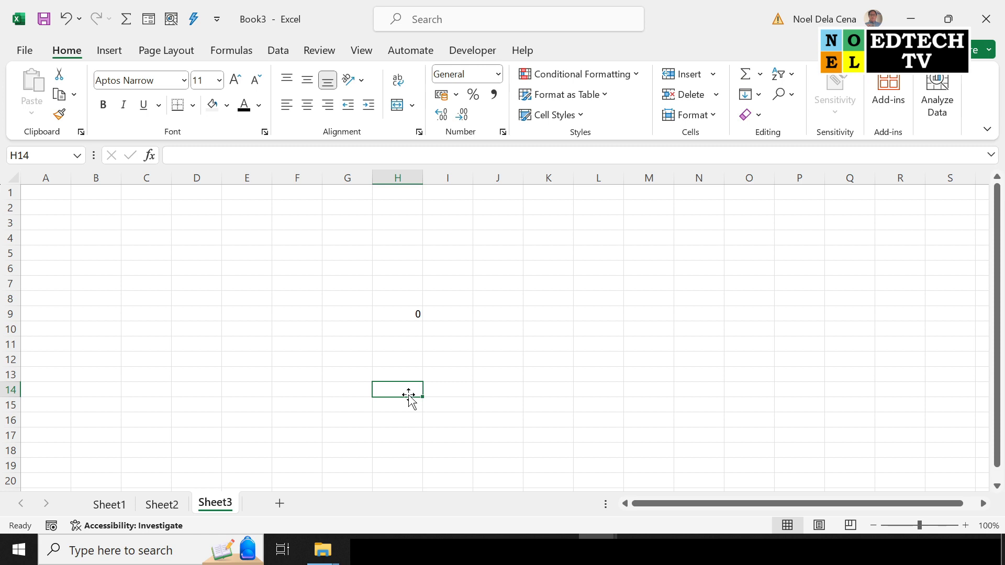
pyautogui.click(406, 315)
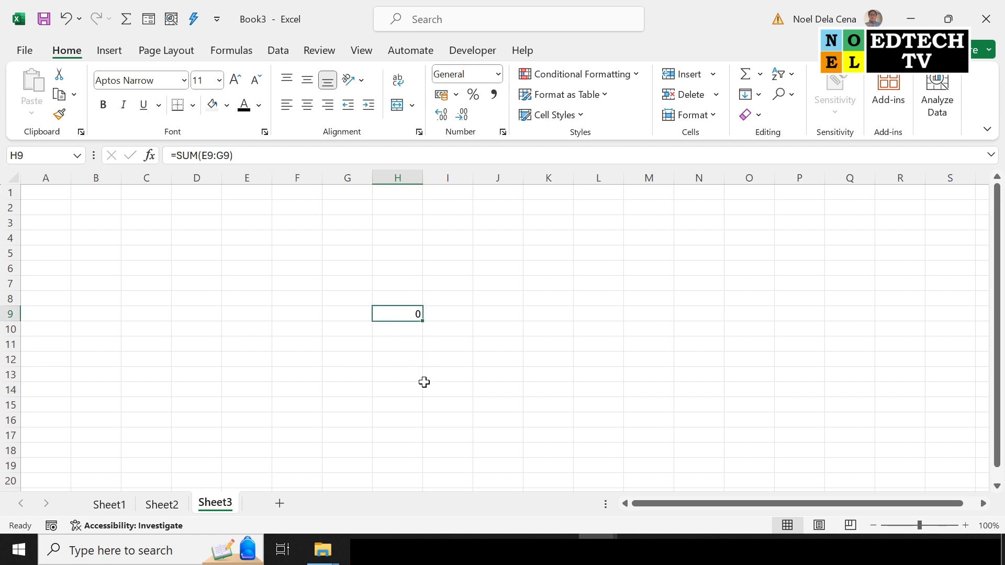
pyautogui.press('Delete')
# - Enter the label "sheet 3" in cell D15 of Sheet3
pyautogui.click(345, 389)
pyautogui.click(187, 411)
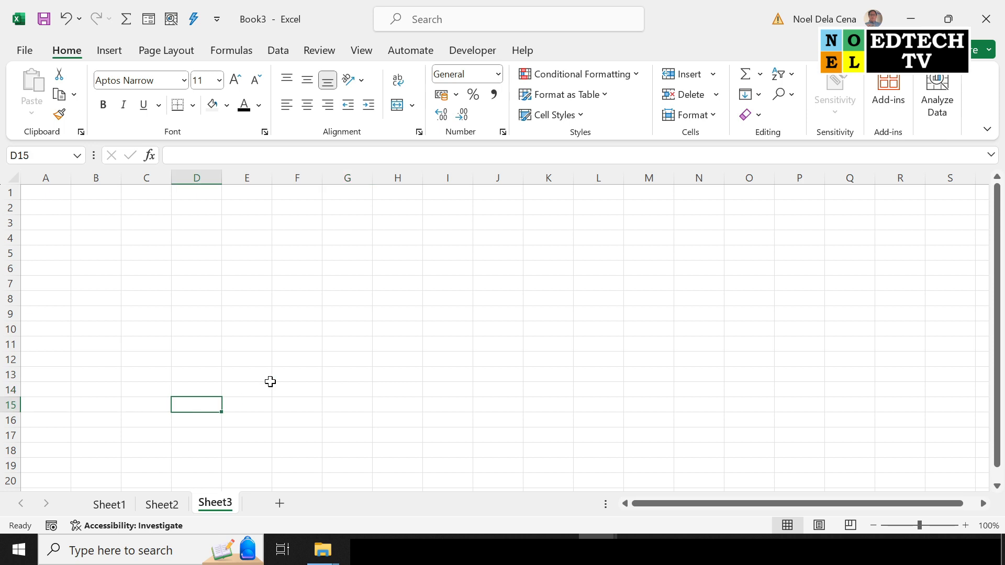
pyautogui.write('shee')
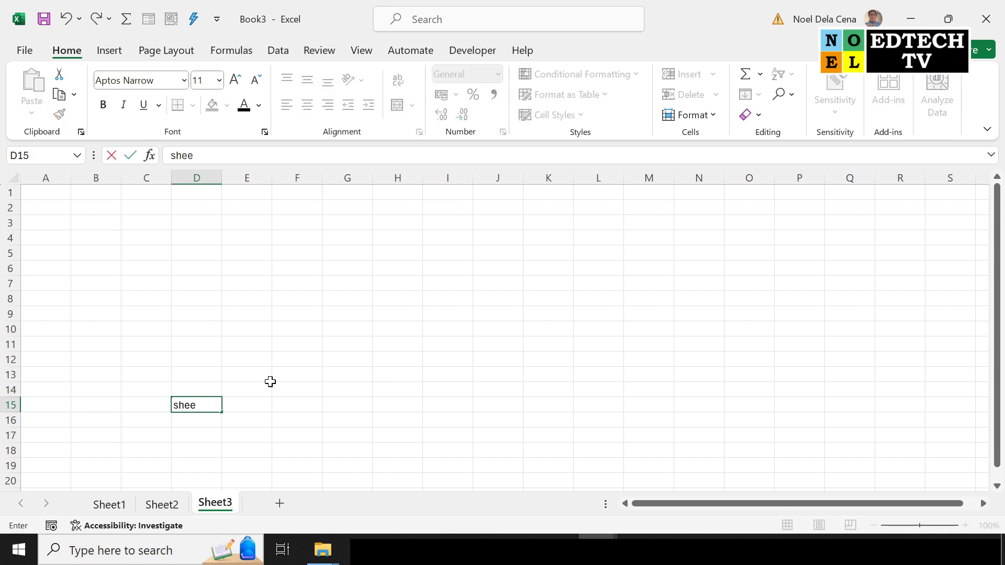
pyautogui.write('t 3')
pyautogui.press('Return')
# - Enter the label "sheet 2" in cell D11 of Sheet2
pyautogui.click(161, 504)
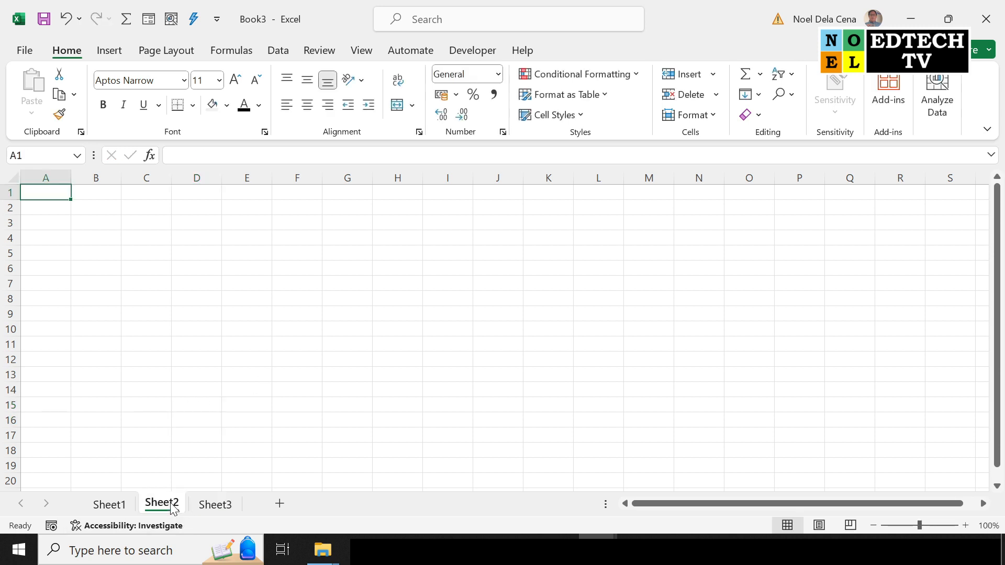
pyautogui.click(176, 344)
pyautogui.write('sh')
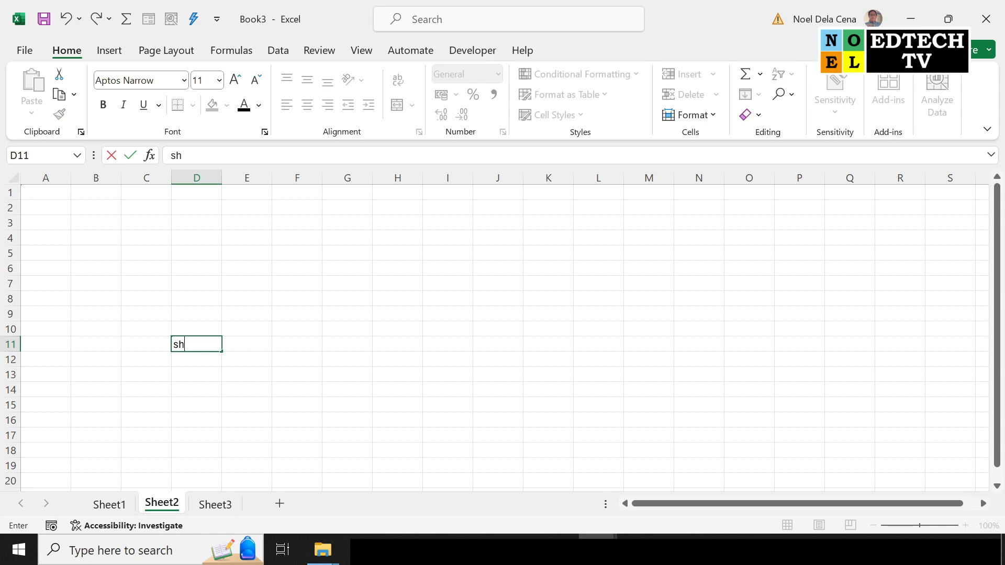
pyautogui.write('eet 2')
pyautogui.press('Return')
# - Enter the label "sheet 1" in cell D10 of Sheet1
pyautogui.click(109, 504)
pyautogui.click(173, 333)
pyautogui.write('sheet 1')
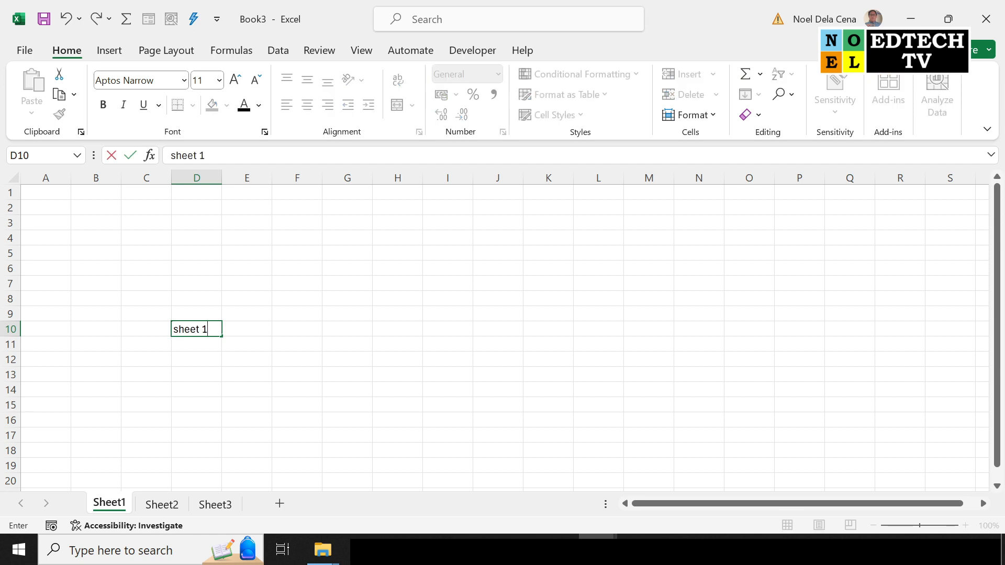
pyautogui.press('Return')
pyautogui.click(440, 454)
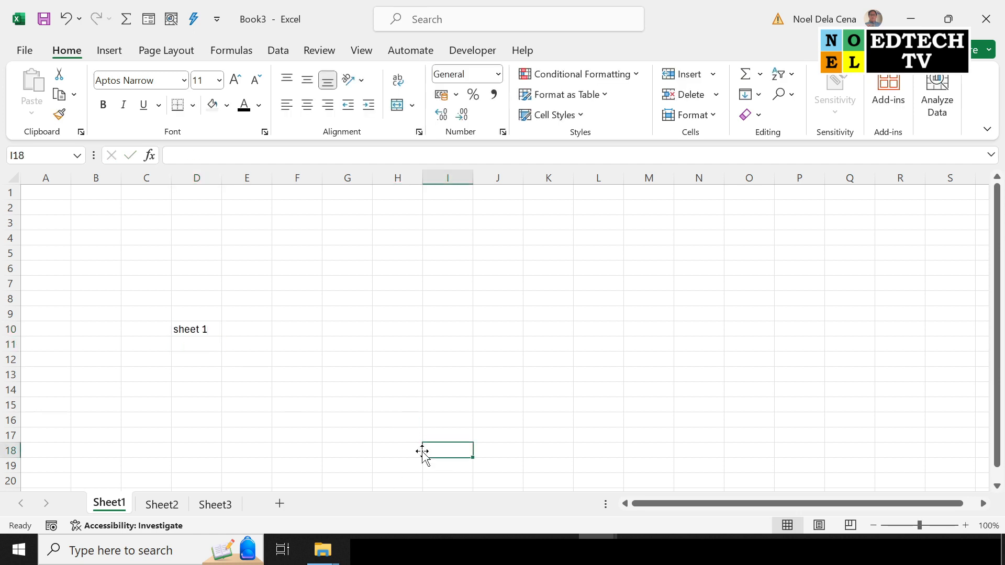
# - Hide Sheet2 and check the remaining sheets, ending on Sheet1
pyautogui.click(160, 503)
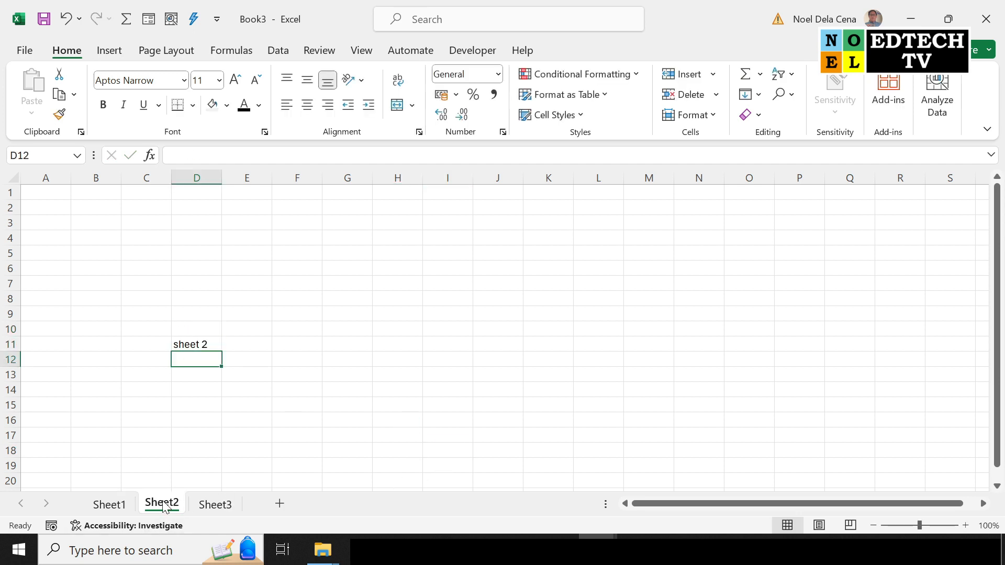
pyautogui.rightClick(164, 505)
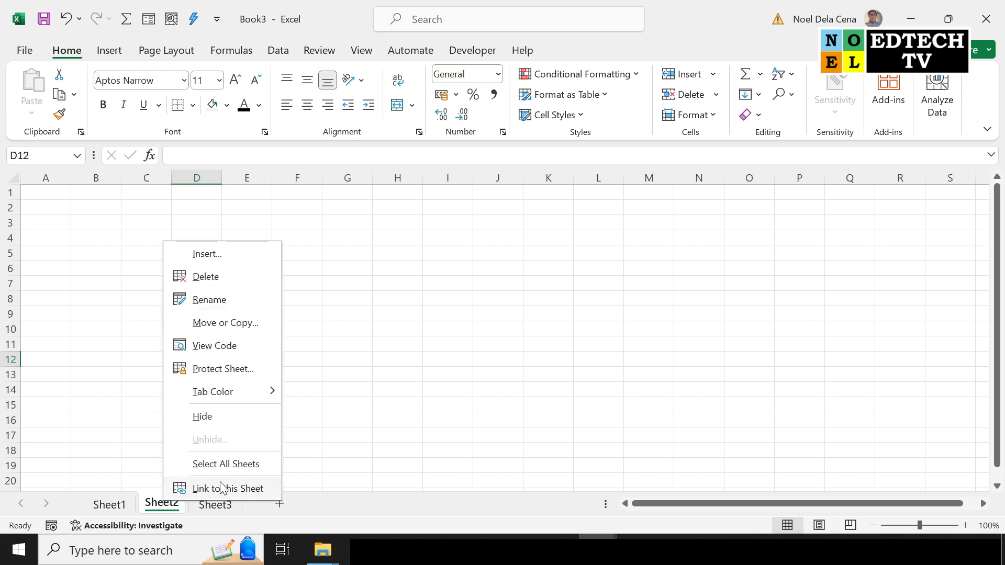
pyautogui.click(208, 418)
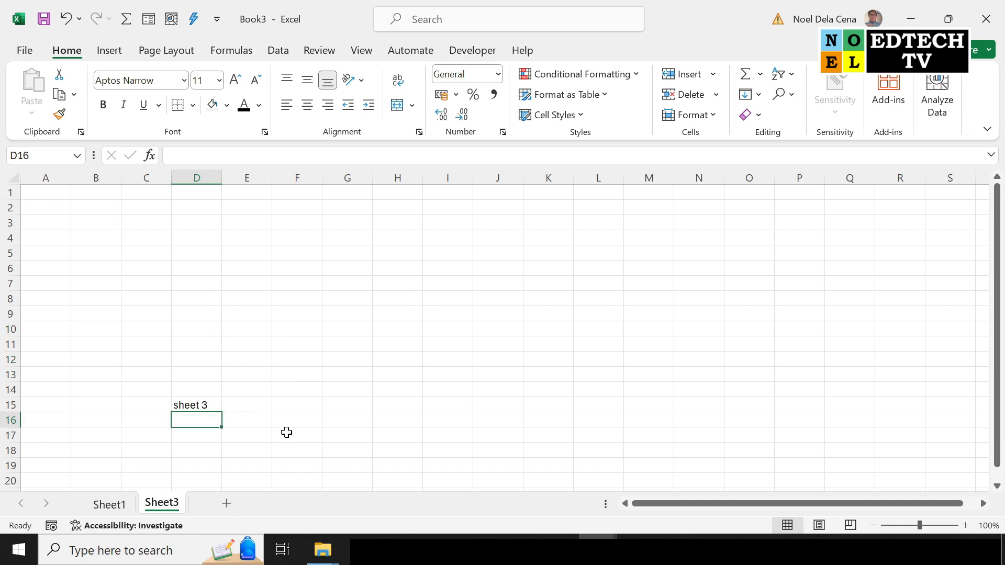
pyautogui.click(365, 460)
pyautogui.click(104, 506)
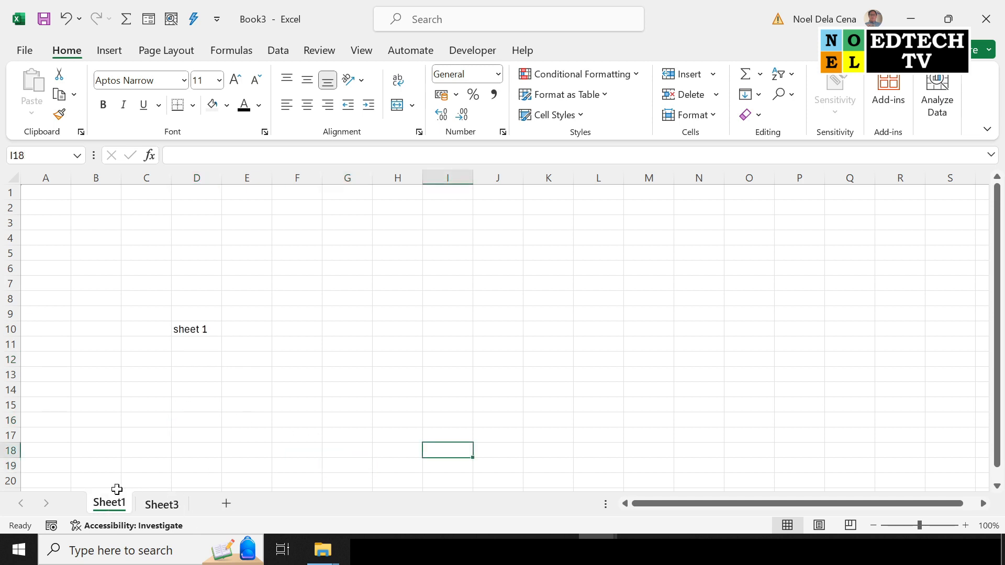
# - Starting from Sheet3, unhide the hidden worksheet Sheet2
pyautogui.click(158, 503)
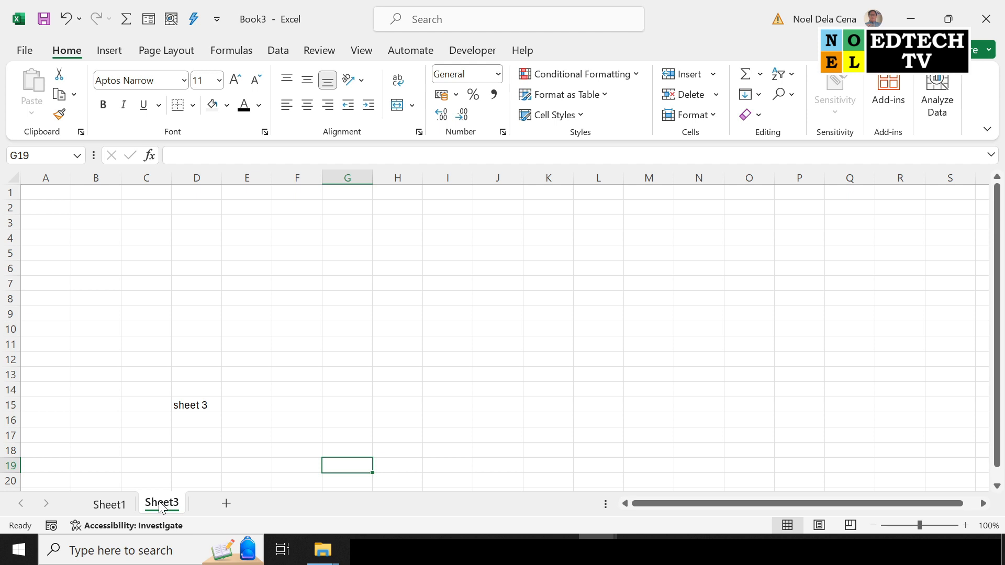
pyautogui.rightClick(161, 507)
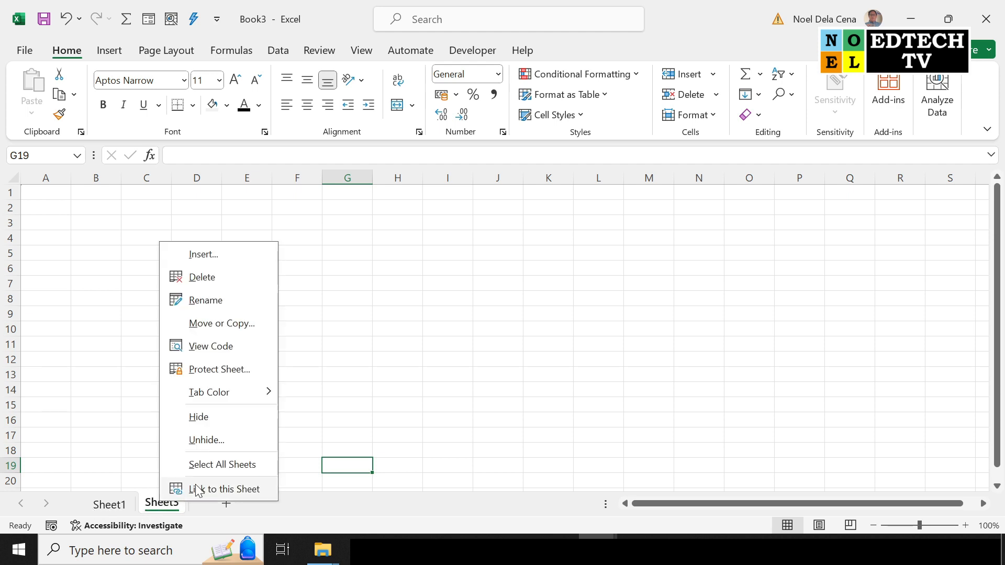
pyautogui.click(232, 451)
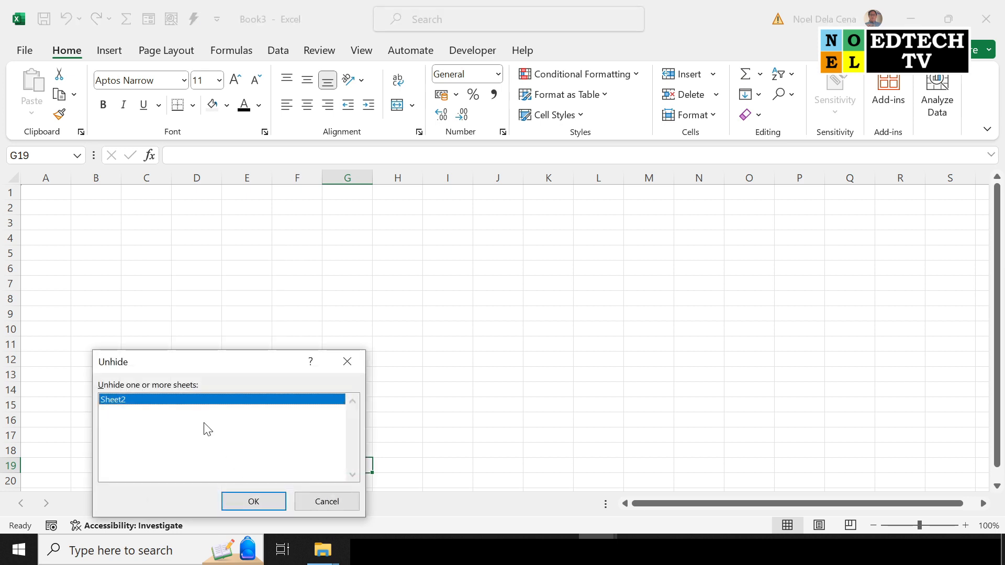
pyautogui.moveTo(164, 359); pyautogui.dragTo(336, 251)
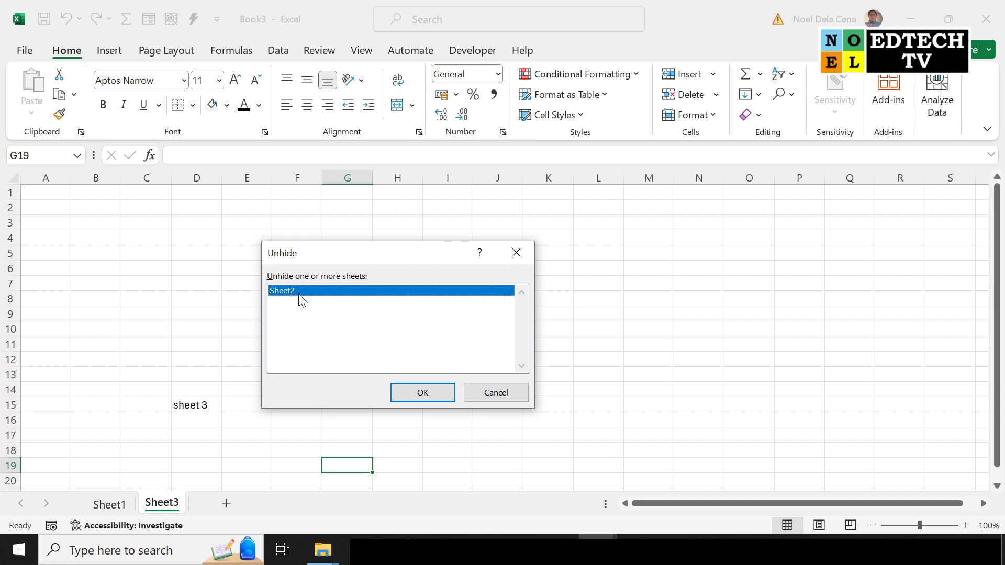
pyautogui.click(430, 402)
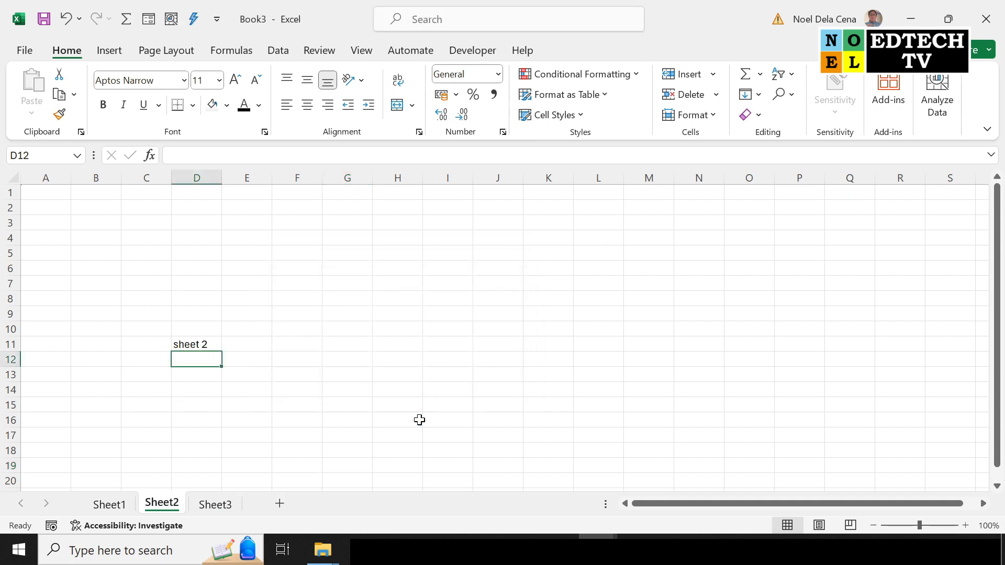
# - Check the contents of Sheet1, Sheet2 and Sheet3 one after another
pyautogui.click(109, 504)
pyautogui.click(170, 511)
pyautogui.click(203, 512)
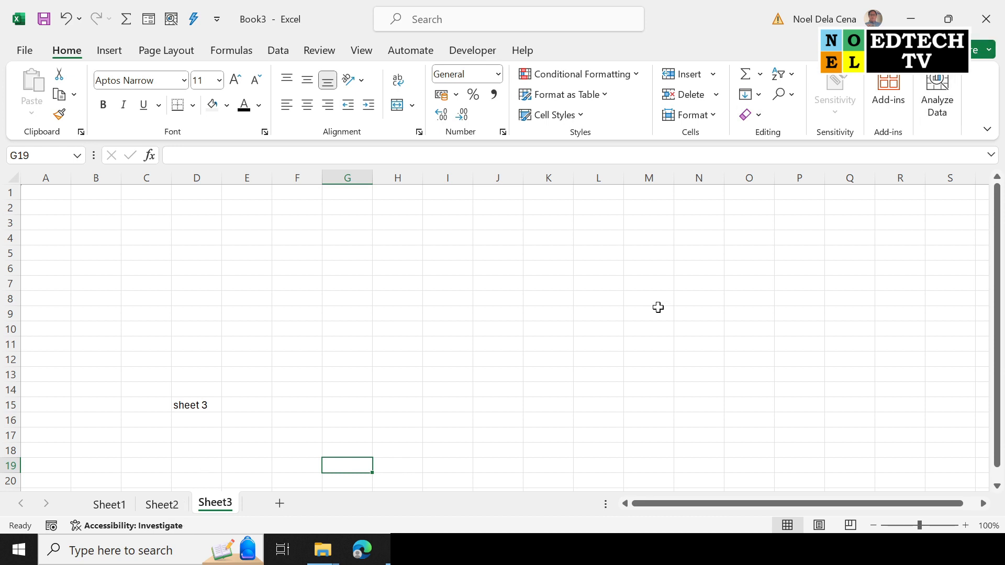
# - Switch to the SAMPLE GRADING SHEETS workbook and view the name list at 1000randomnames.com in the browser
pyautogui.click(578, 548)
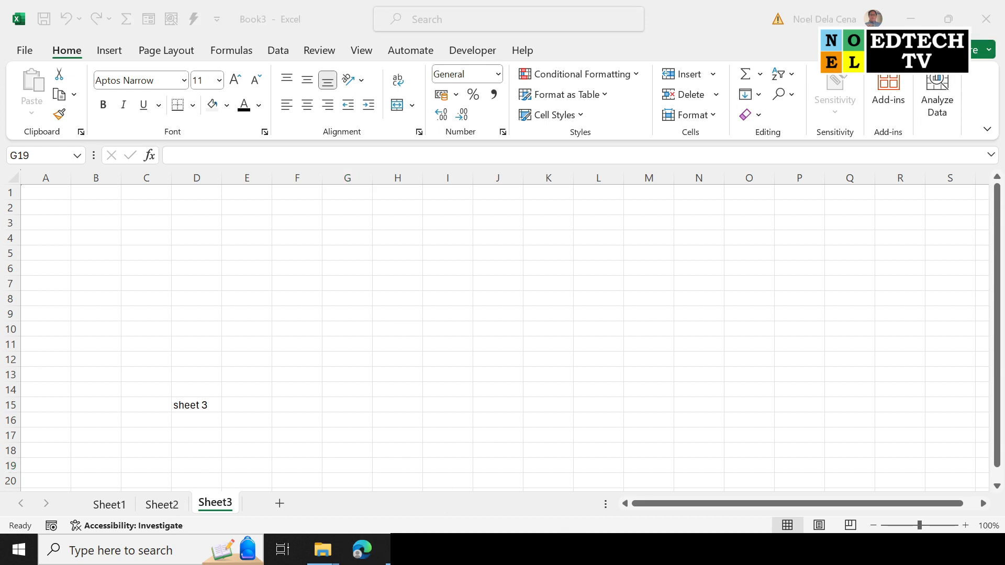
pyautogui.click(683, 502)
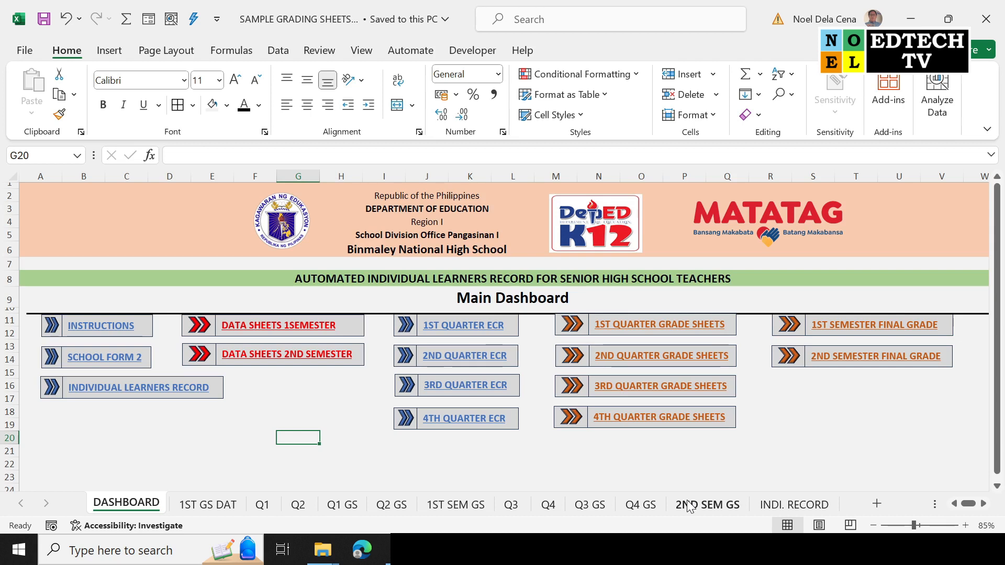
pyautogui.click(388, 549)
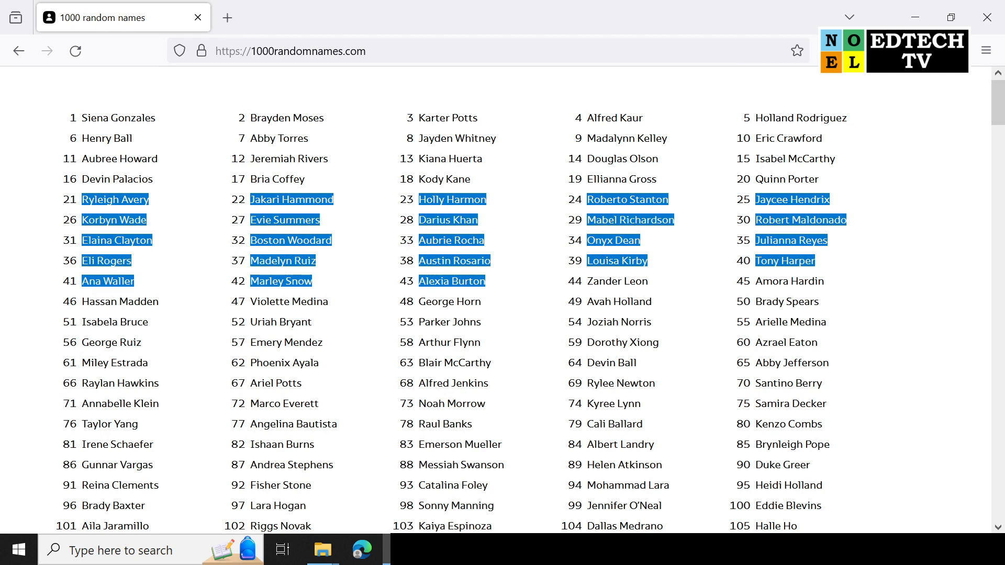
pyautogui.click(906, 4)
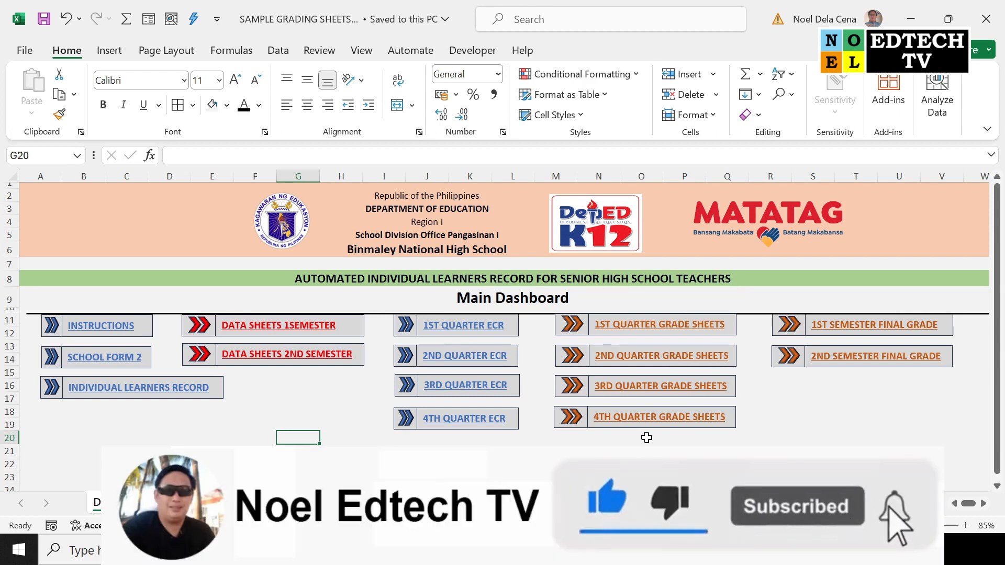
# - Open the Q1 GS worksheet and examine its grading sheet for 1st Semester - Quarter 1
pyautogui.click(341, 503)
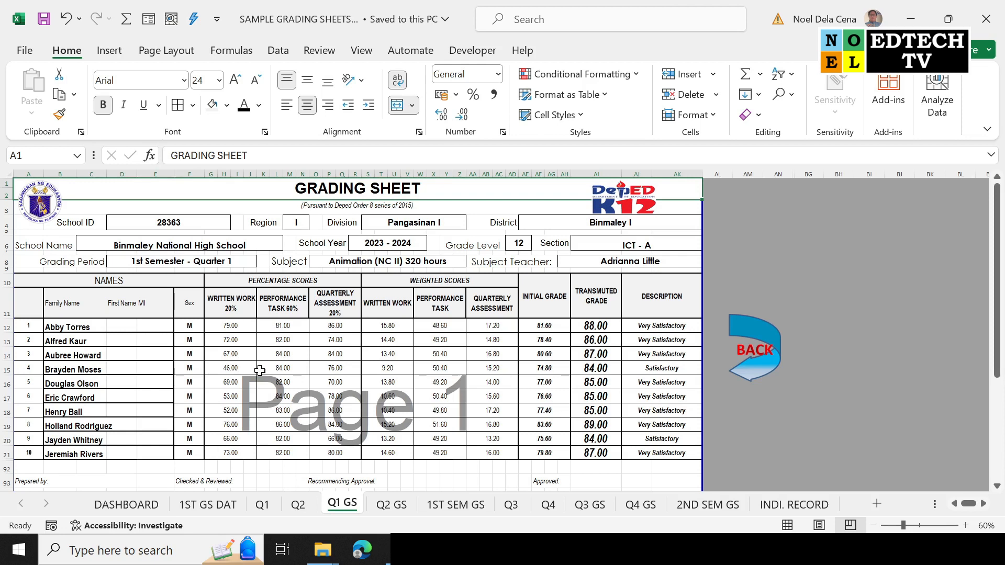
pyautogui.scroll(6, 260, 370)
pyautogui.scroll(-5, 254, 415)
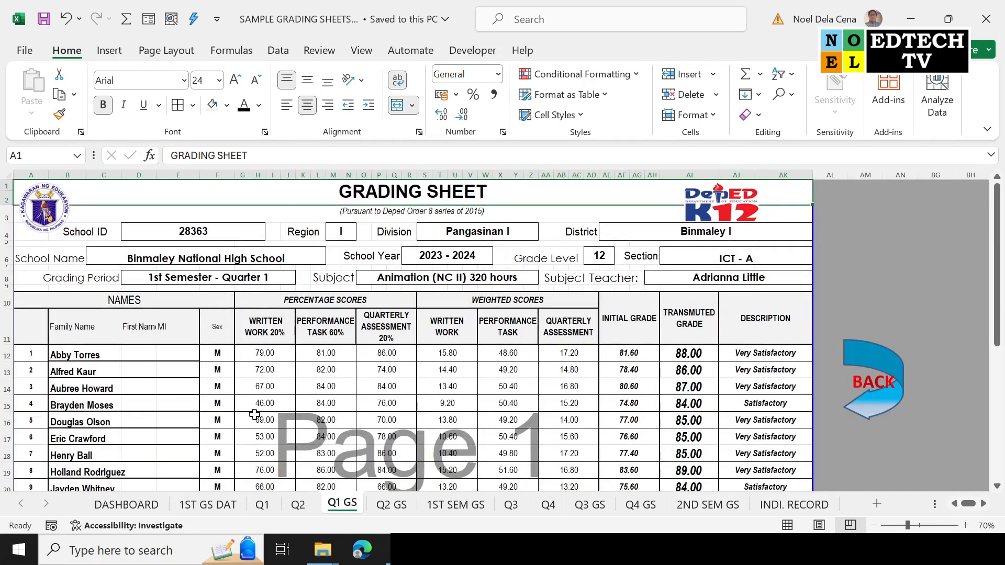
# - Check the fourth learner's scores on the Q1 GS sheet, return to the dashboard and open the individual learners record
pyautogui.moveTo(153, 403); pyautogui.dragTo(683, 403)
pyautogui.click(343, 401)
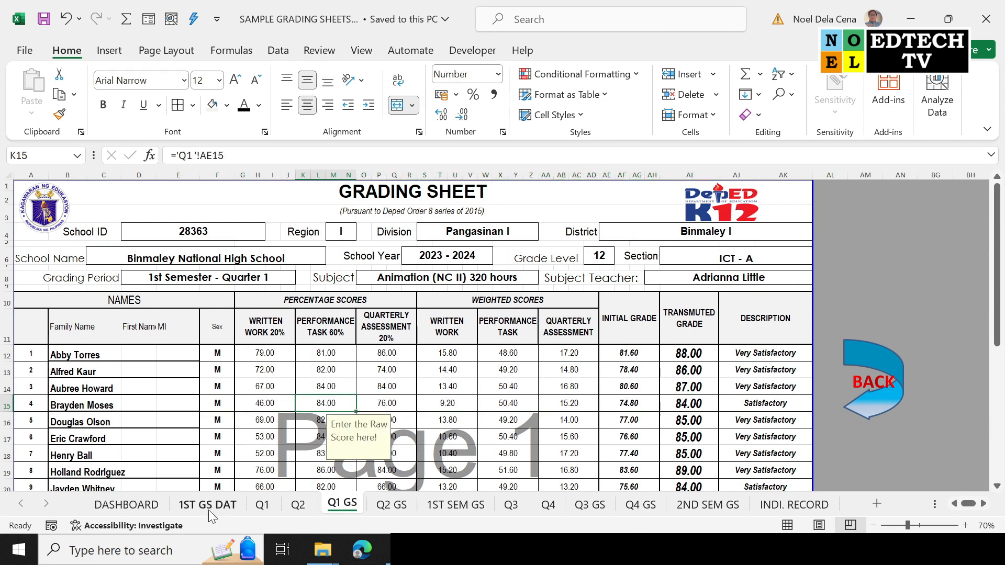
pyautogui.click(137, 507)
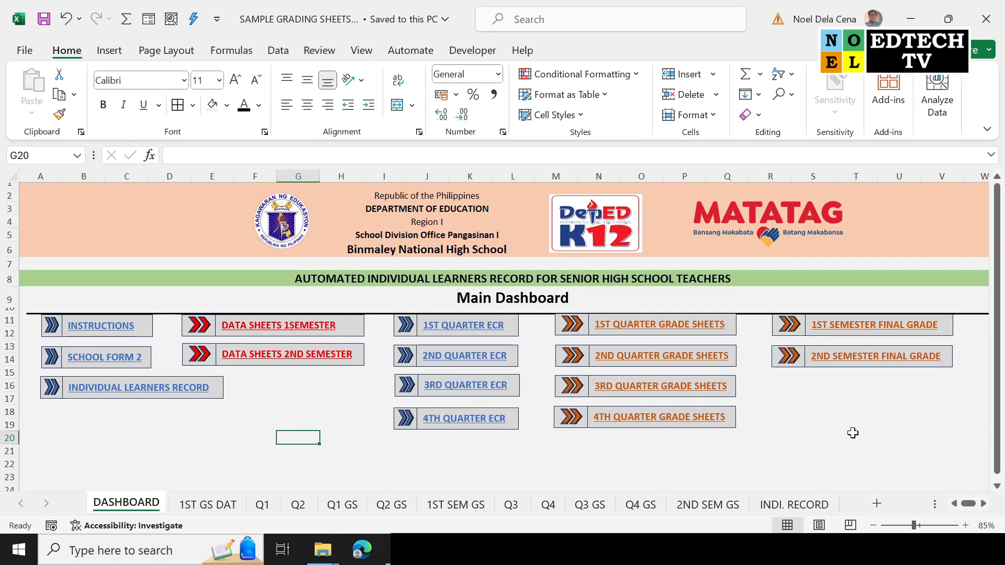
pyautogui.click(141, 397)
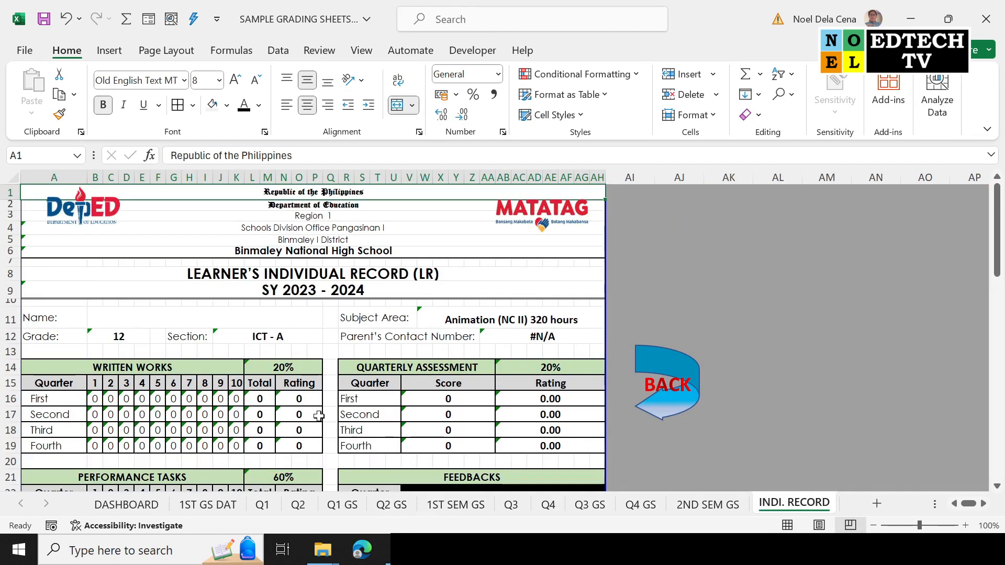
# - Choose the fifth listed learner in the record's Name field and review that learner's written works, performance tasks, quarterly assessment and feedback
pyautogui.click(269, 318)
pyautogui.click(329, 325)
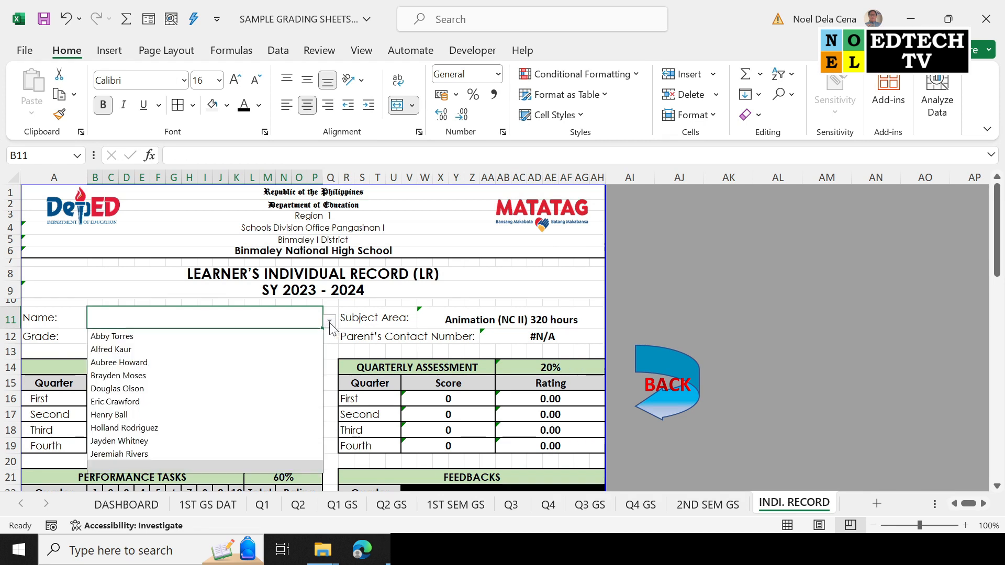
pyautogui.click(157, 390)
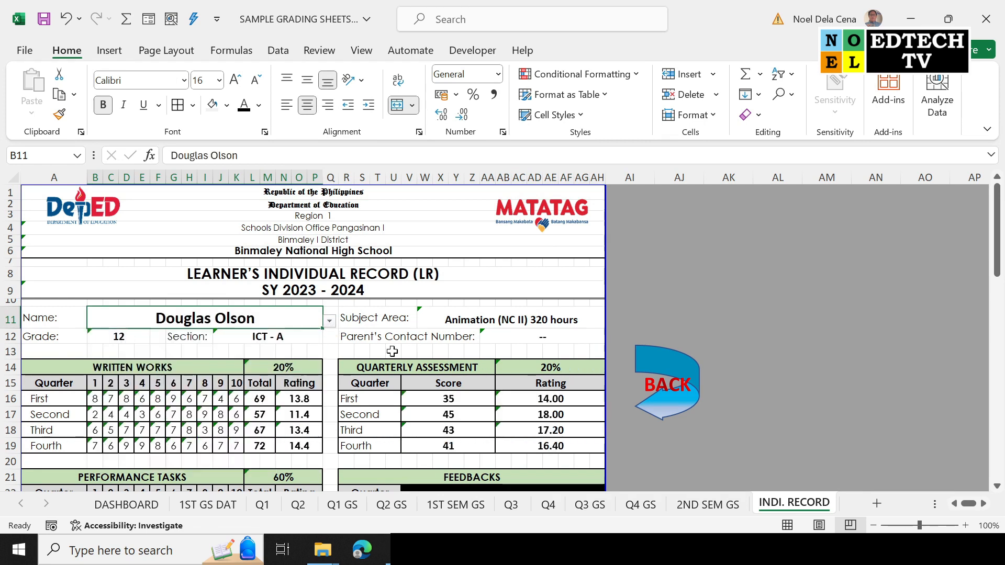
pyautogui.scroll(-1, 478, 361)
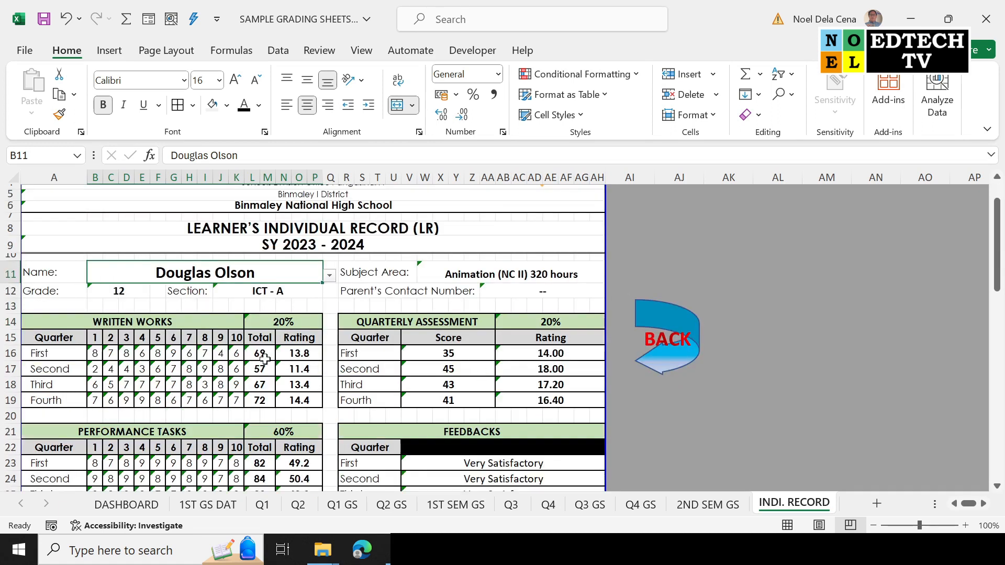
pyautogui.scroll(-1, 191, 427)
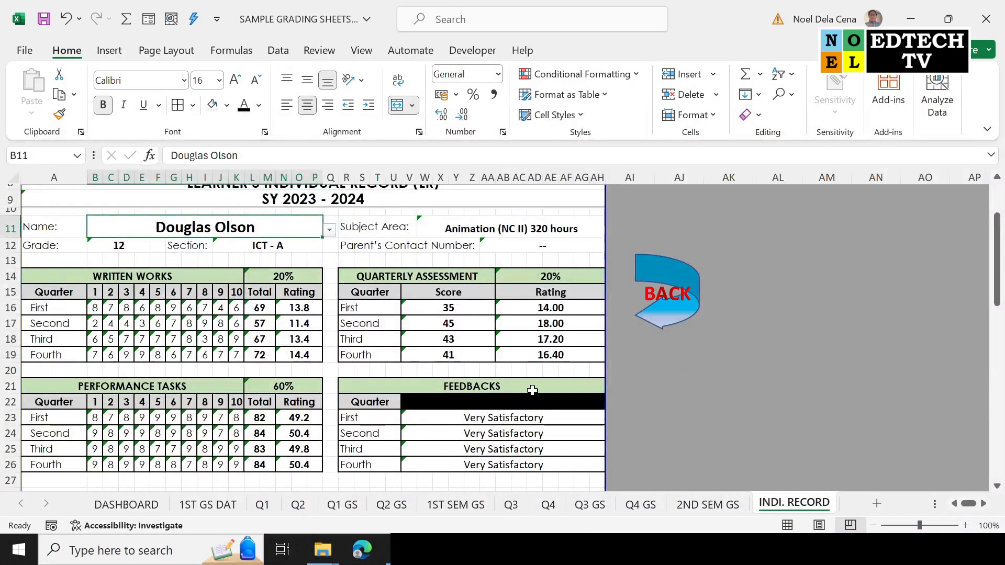
pyautogui.scroll(1, 510, 392)
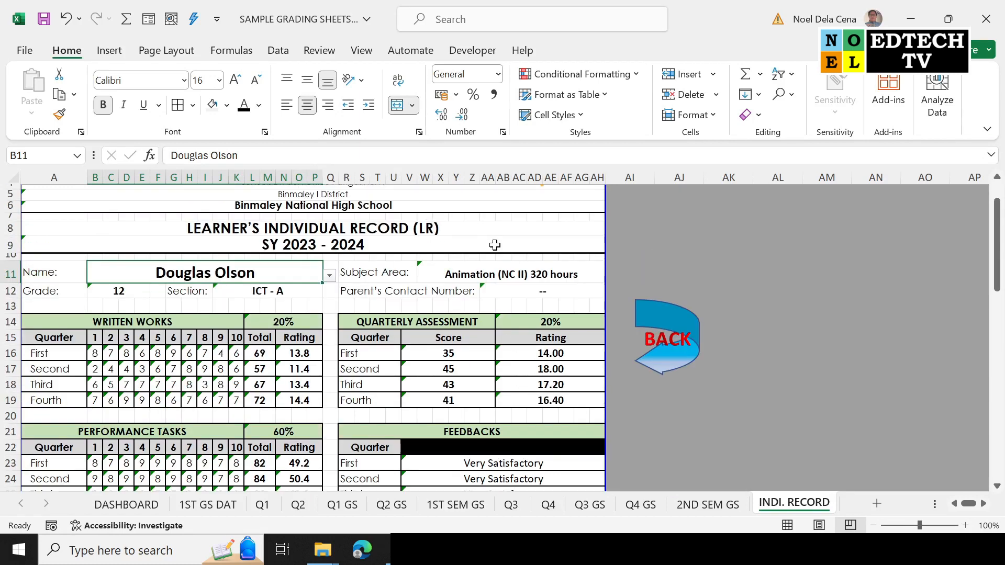
pyautogui.scroll(-1, 351, 414)
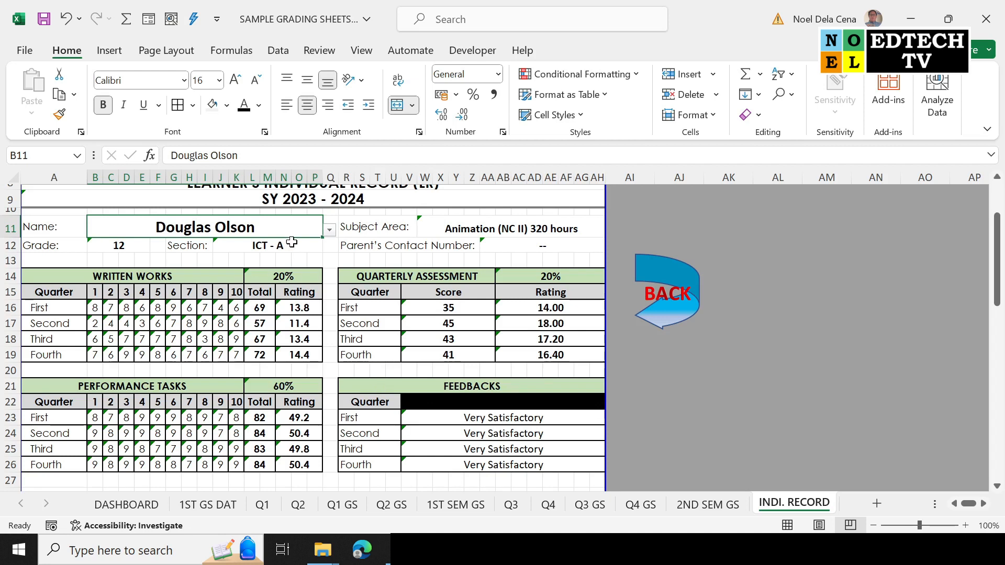
# - Change the record's Name field to the third listed learner and go back to the main dashboard
pyautogui.click(329, 230)
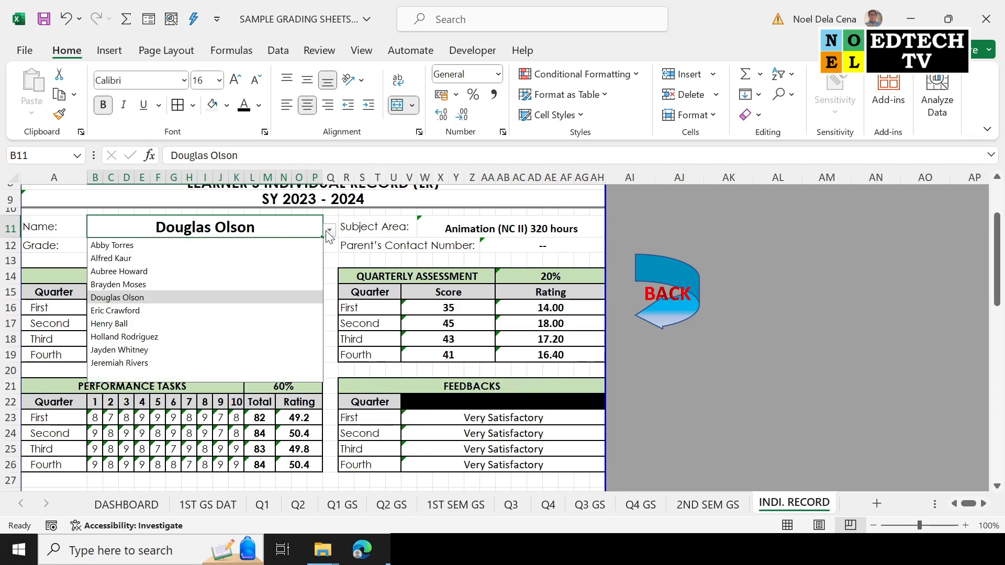
pyautogui.click(262, 270)
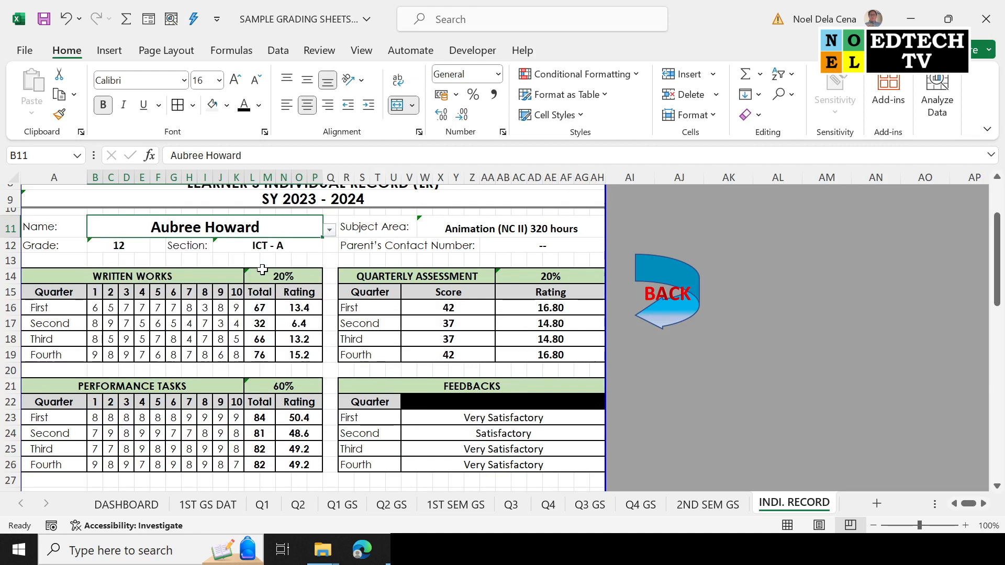
pyautogui.click(672, 283)
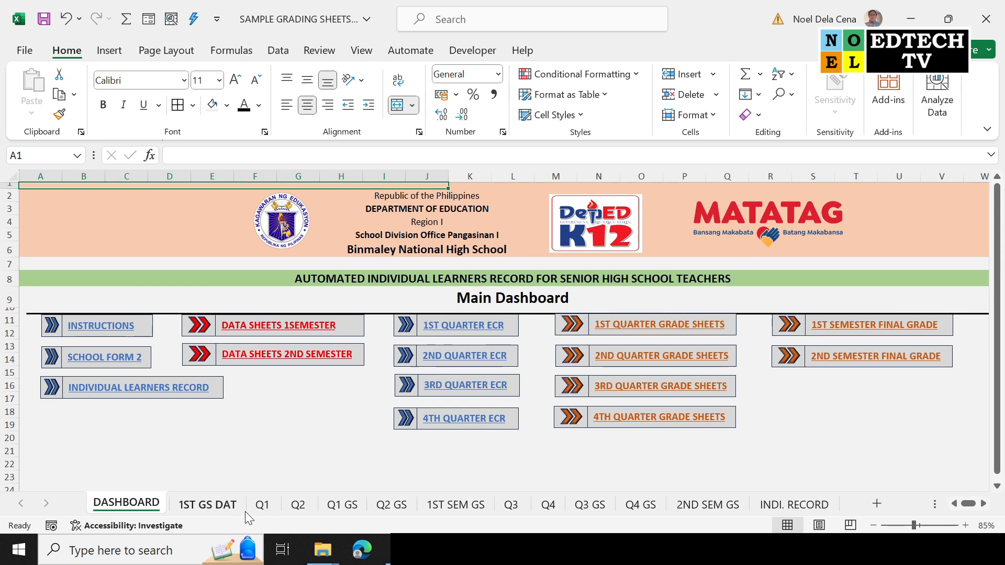
# - Open the 1ST GS DAT worksheet and examine its learner list and school information section
pyautogui.click(222, 512)
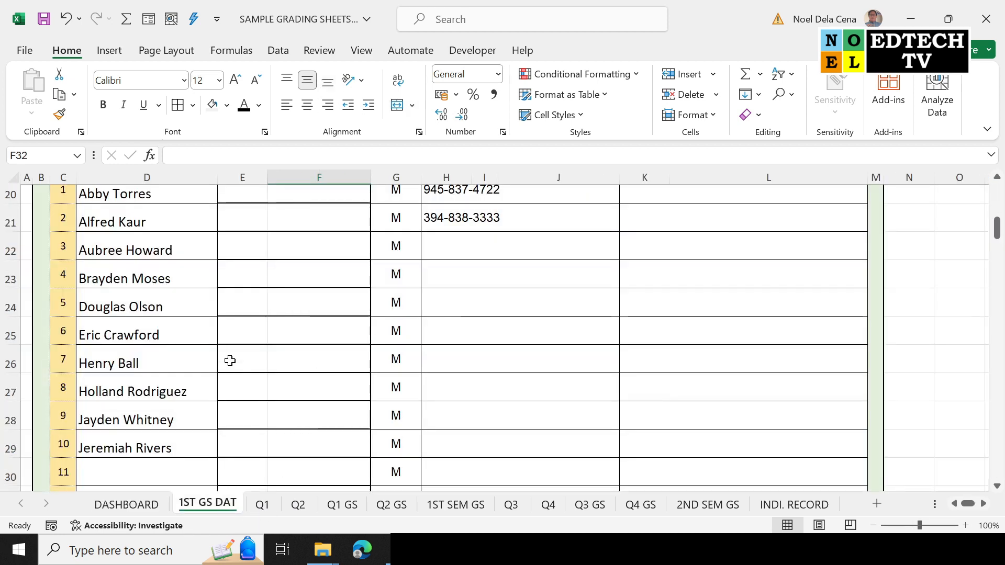
pyautogui.scroll(2, 228, 359)
pyautogui.scroll(-1, 228, 361)
pyautogui.scroll(-1, 179, 421)
pyautogui.scroll(4, 190, 422)
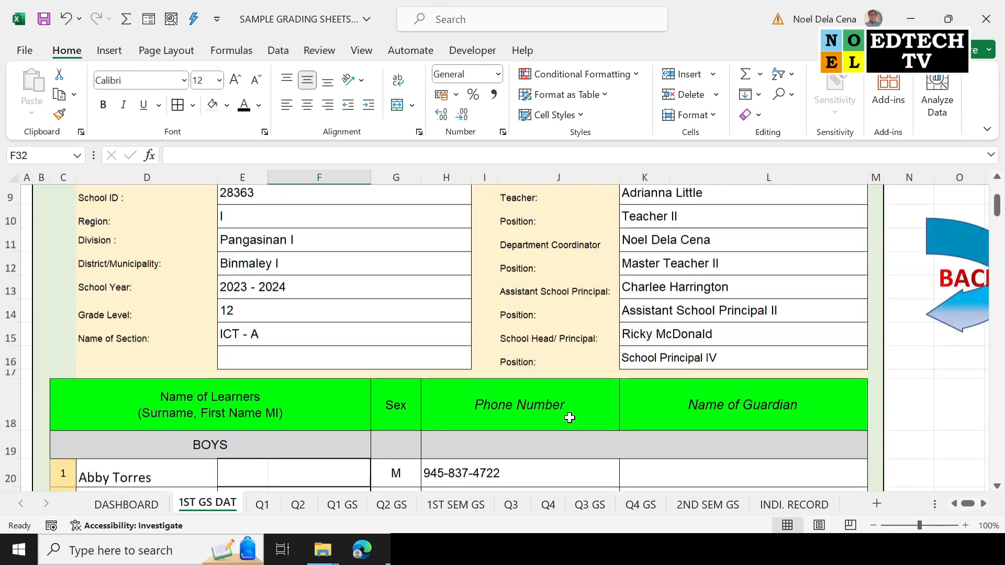
pyautogui.scroll(1, 569, 417)
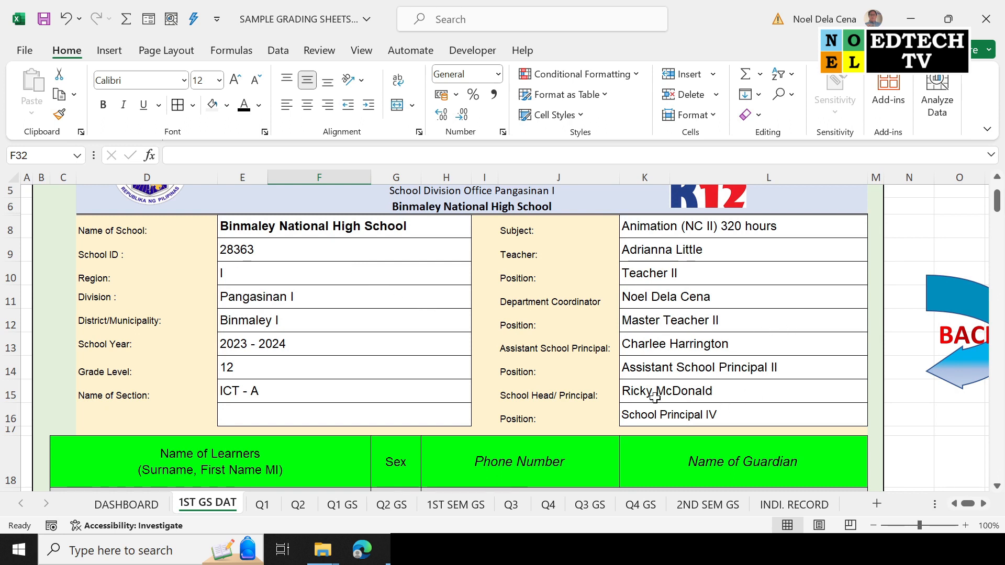
# - Check the Department Coordinator, Assistant School Principal, School Head/Principal and Name of Section entries in the school information
pyautogui.click(737, 301)
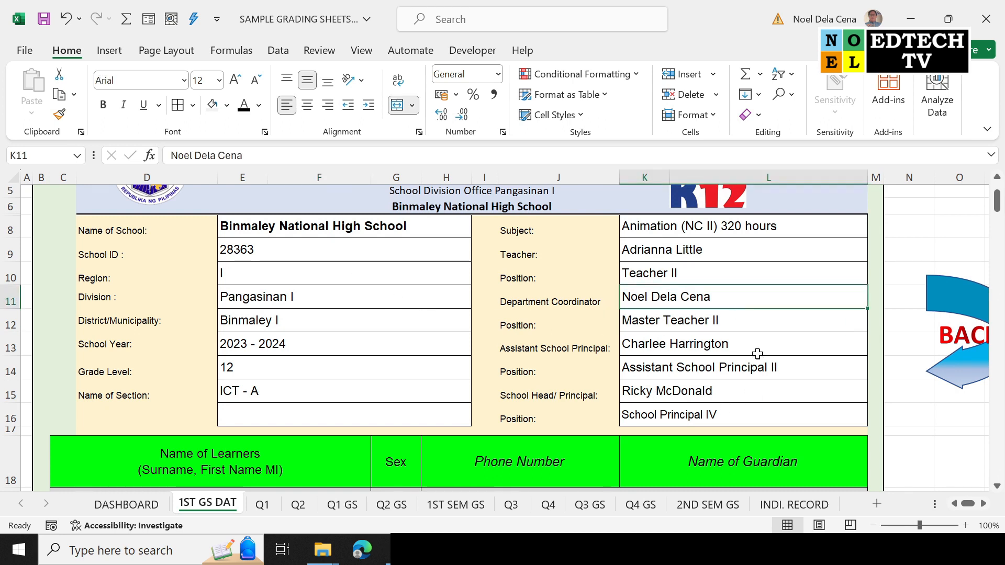
pyautogui.click(788, 349)
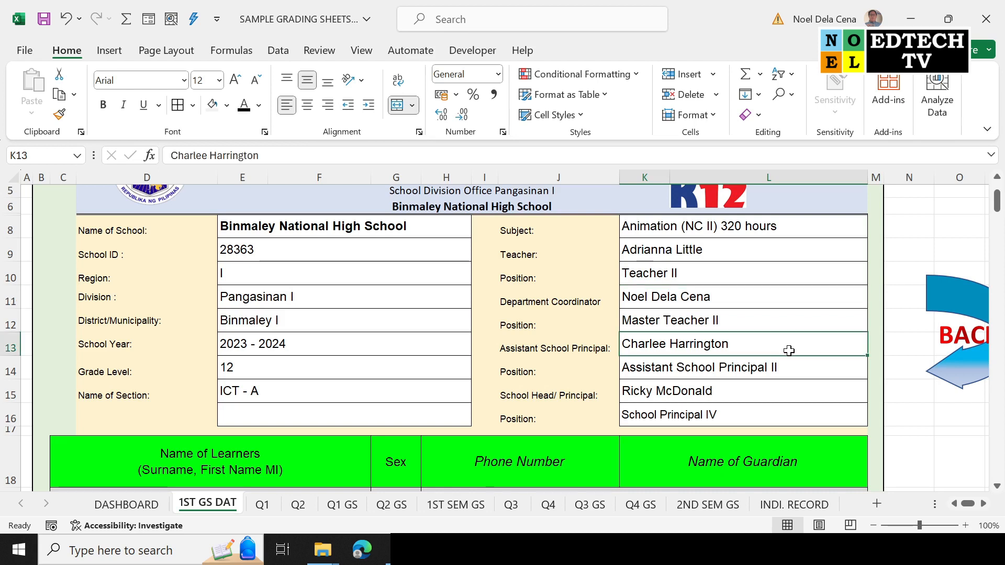
pyautogui.click(797, 392)
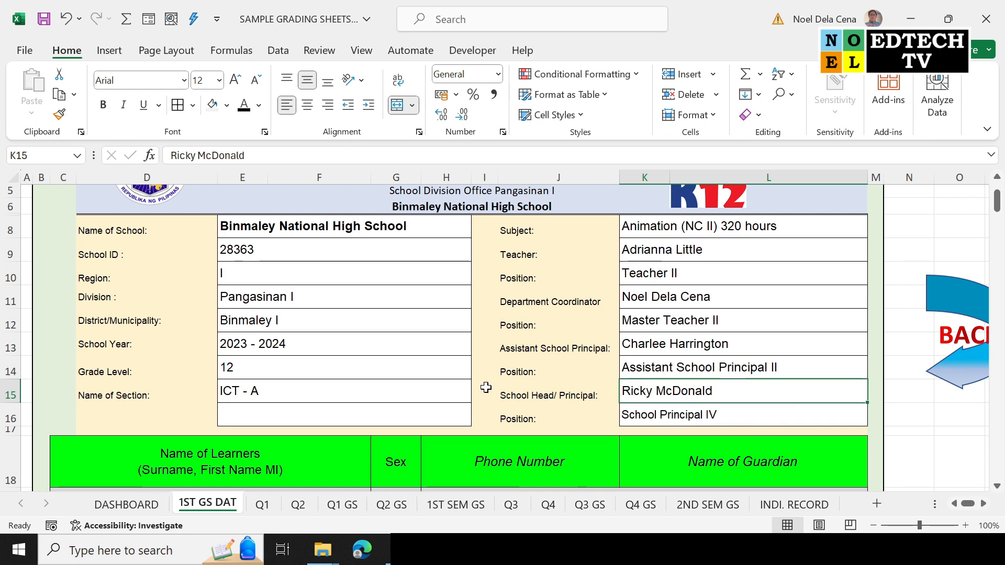
pyautogui.click(382, 390)
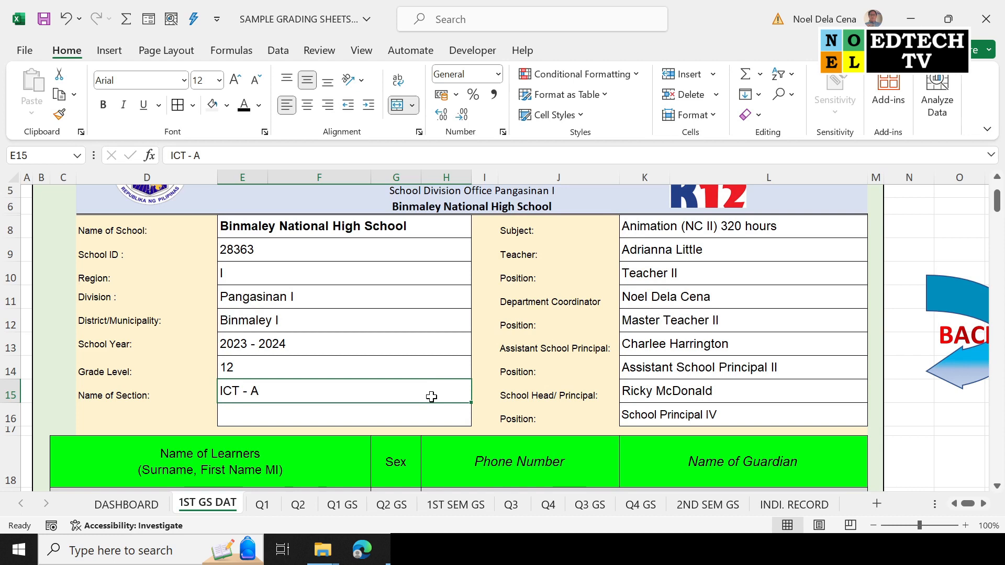
# - View the available choices for the Subject entry, close the list without choosing, and look over the learner table
pyautogui.click(787, 226)
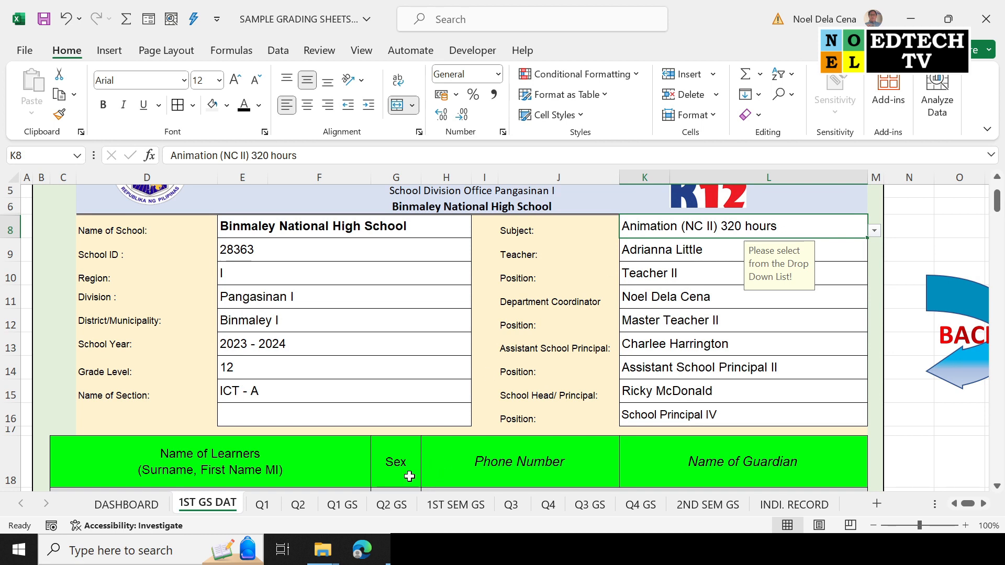
pyautogui.click(874, 230)
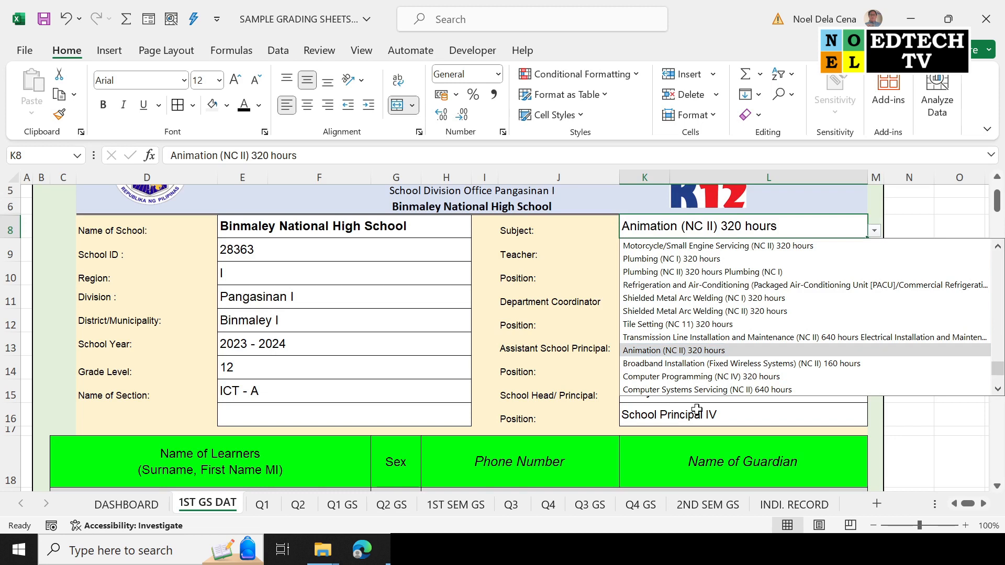
pyautogui.click(572, 417)
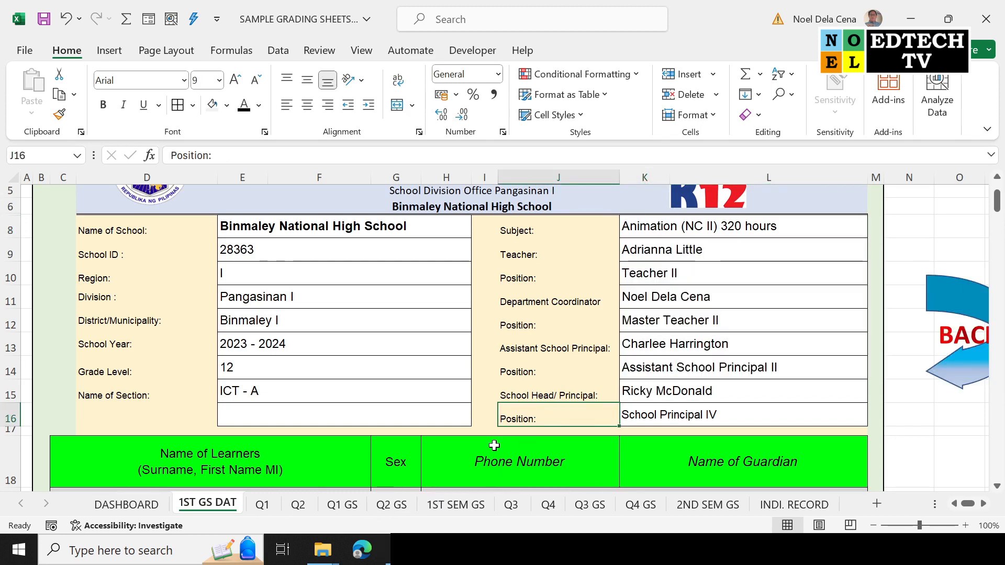
pyautogui.scroll(-3, 547, 348)
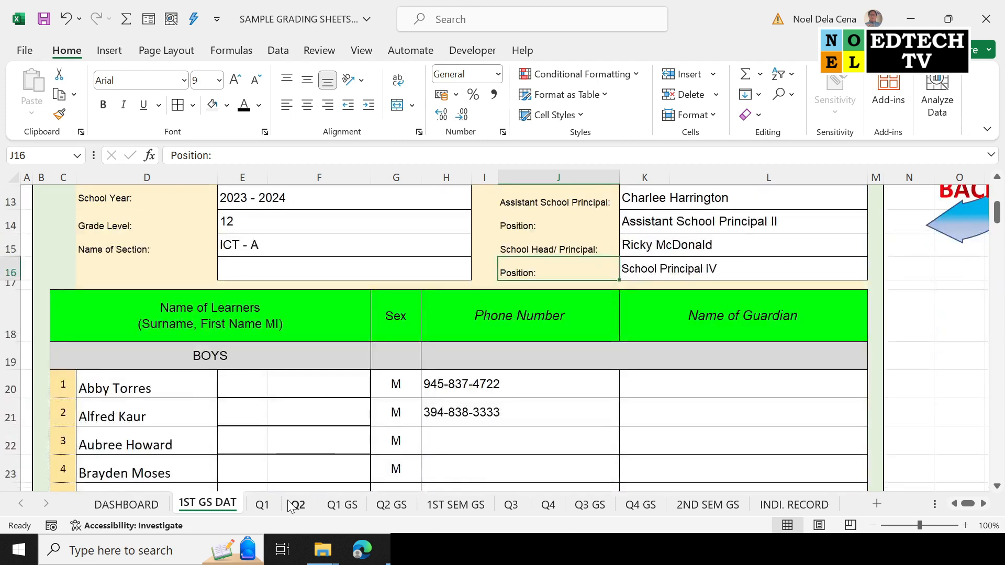
# - Review the first-semester worksheets one after another: Q1, Q2, Q1 GS, Q2 GS and 1ST SEM GS
pyautogui.click(260, 506)
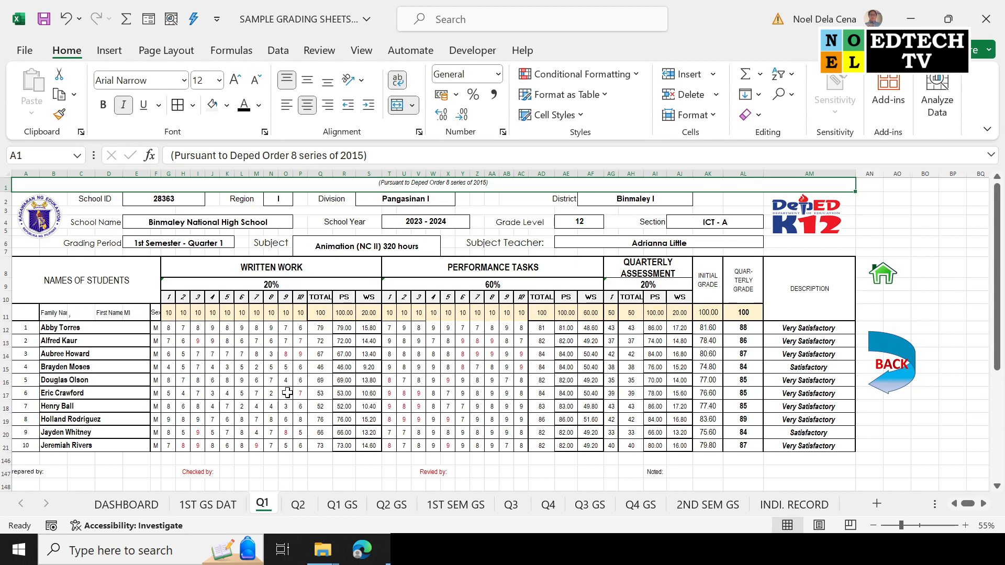
pyautogui.click(297, 505)
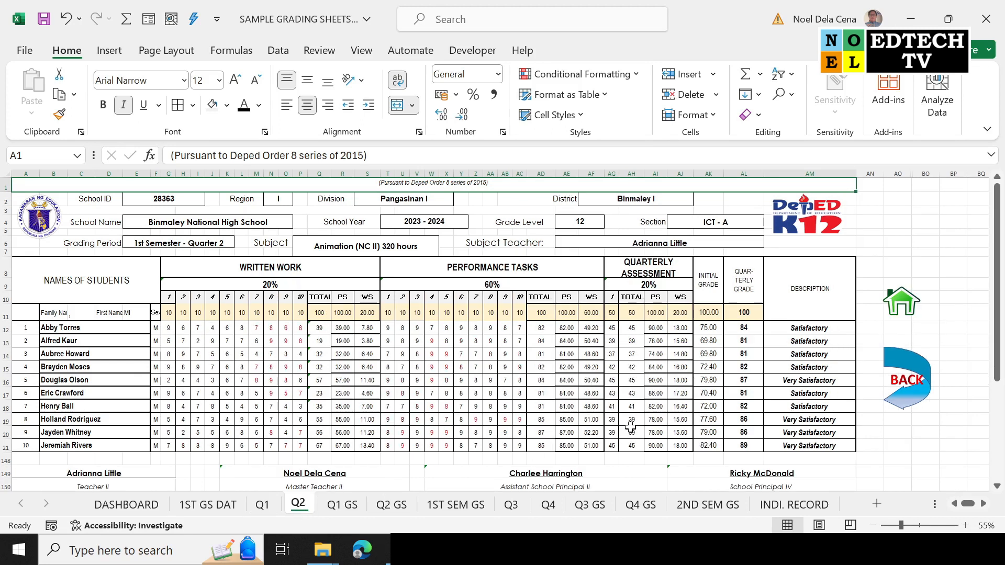
pyautogui.click(345, 508)
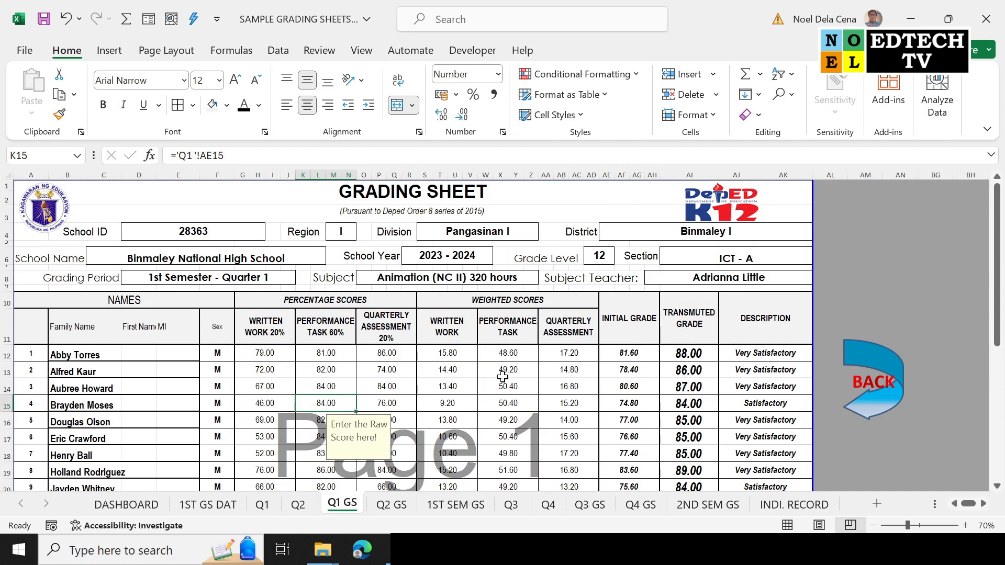
pyautogui.click(388, 506)
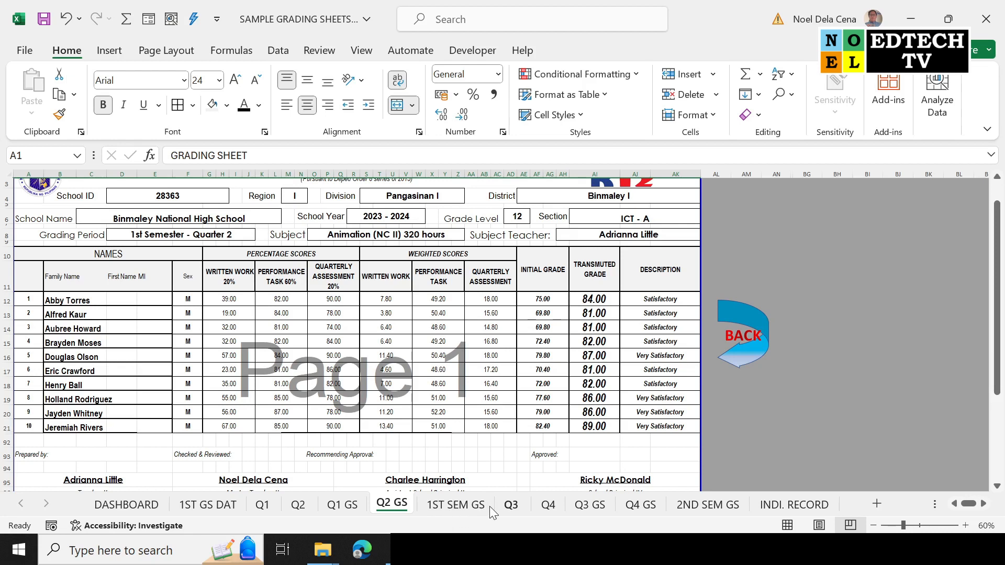
pyautogui.click(464, 508)
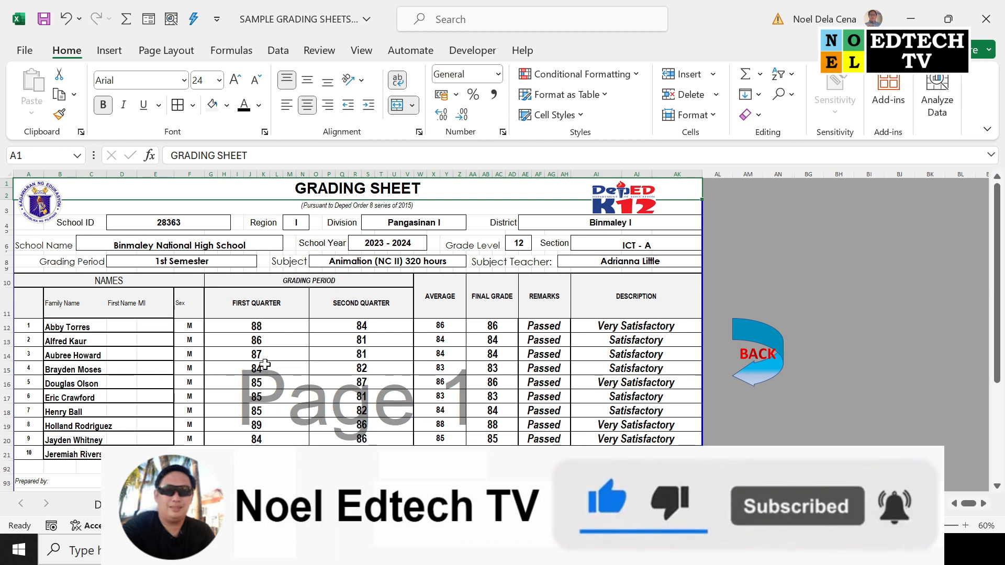
pyautogui.click(336, 336)
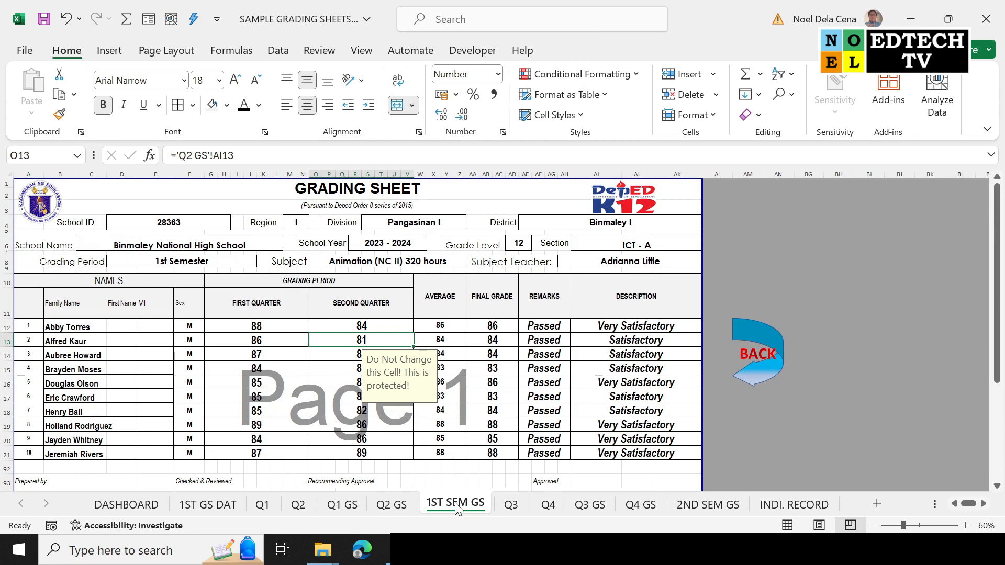
# - Review the second-semester worksheets Q3, Q4, Q3 GS, Q4 GS and 2ND SEM GS, finishing on the DASHBOARD worksheet
pyautogui.click(511, 504)
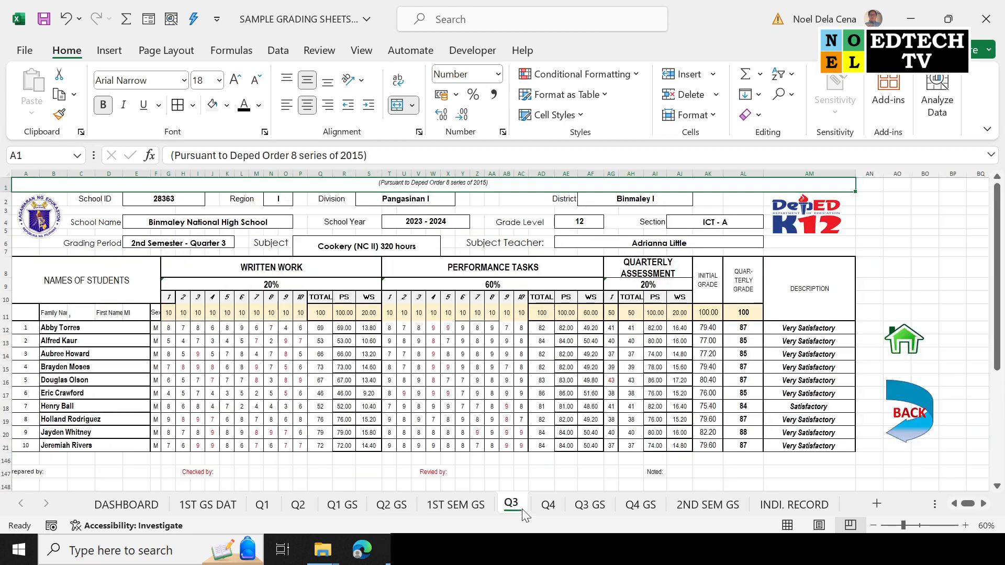
pyautogui.click(556, 513)
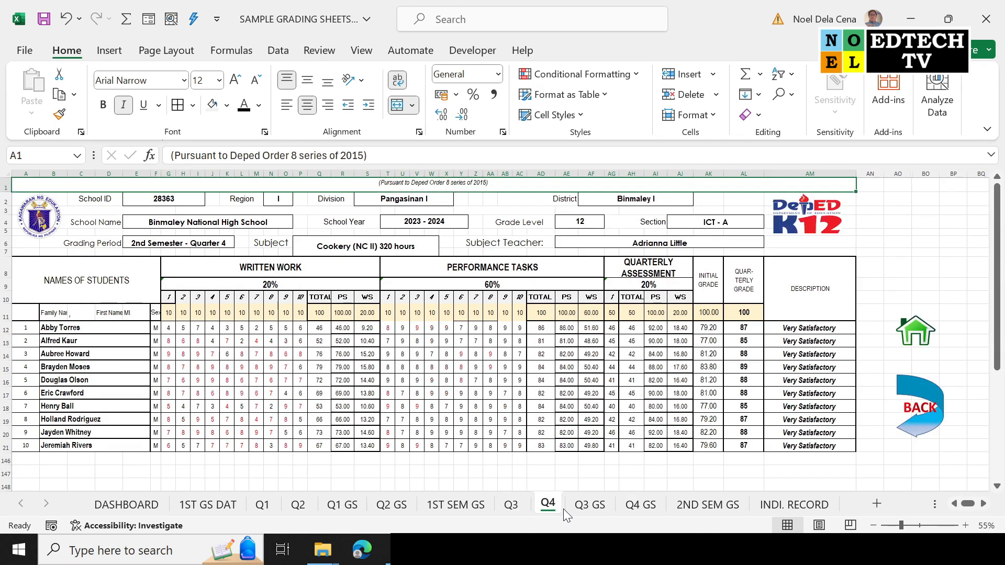
pyautogui.click(579, 505)
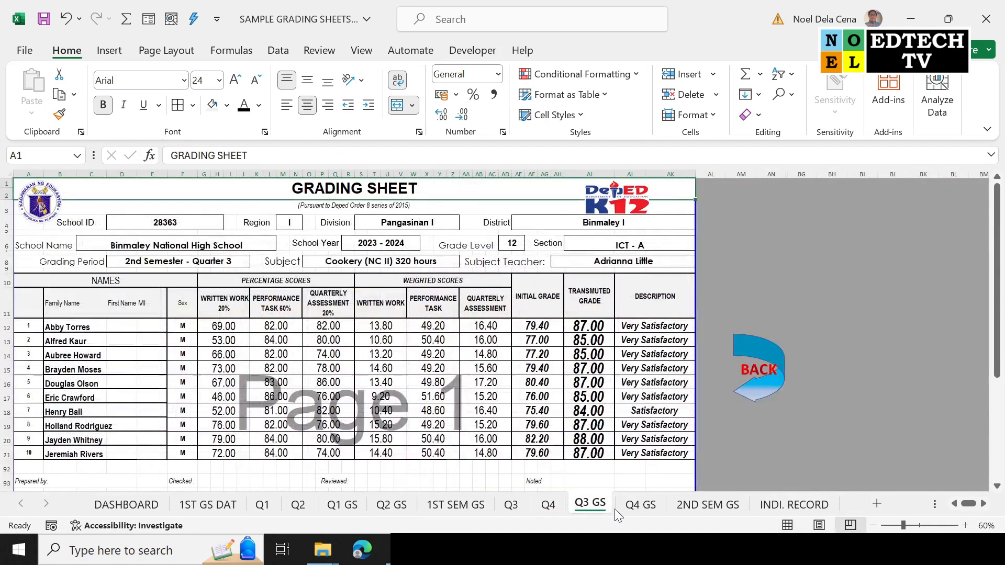
pyautogui.click(636, 506)
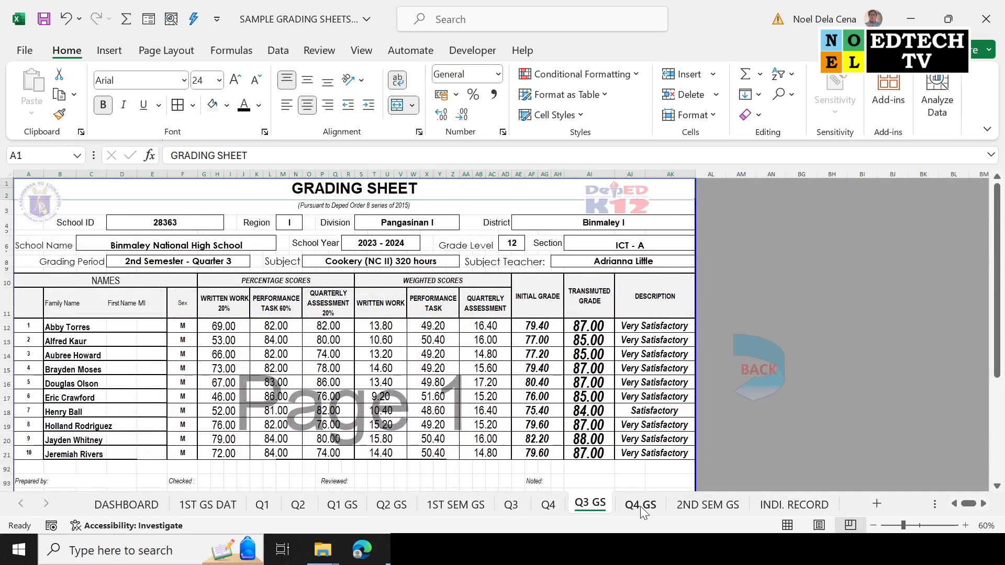
pyautogui.click(717, 509)
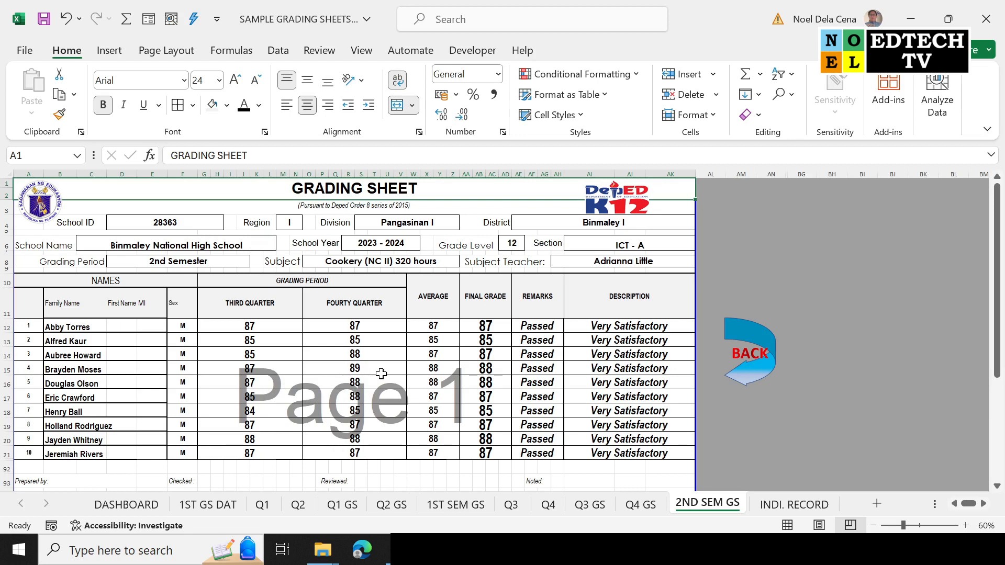
pyautogui.click(154, 508)
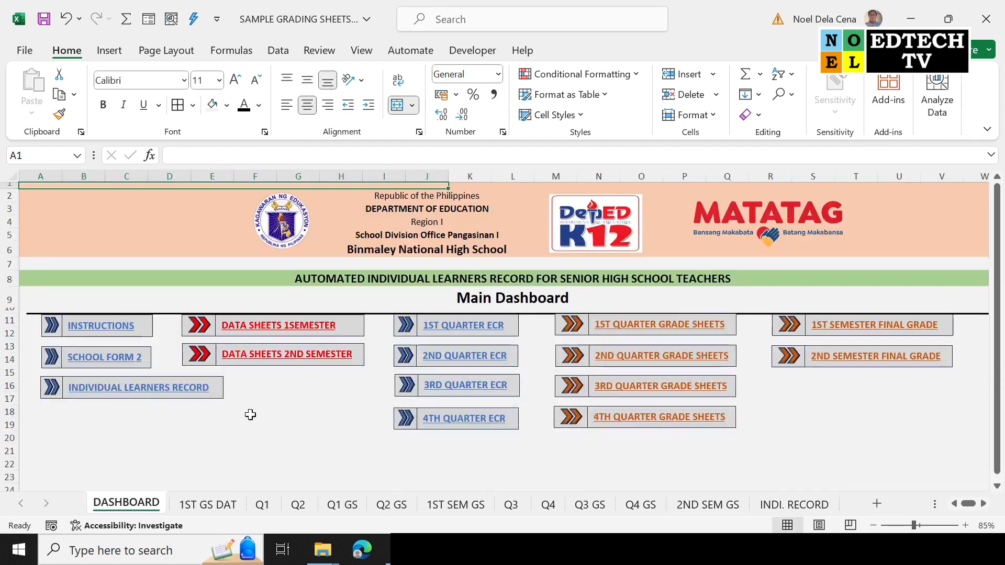
# - Check the 1ST GS DAT and DASHBOARD worksheets, then hide the Q1 worksheet
pyautogui.click(225, 507)
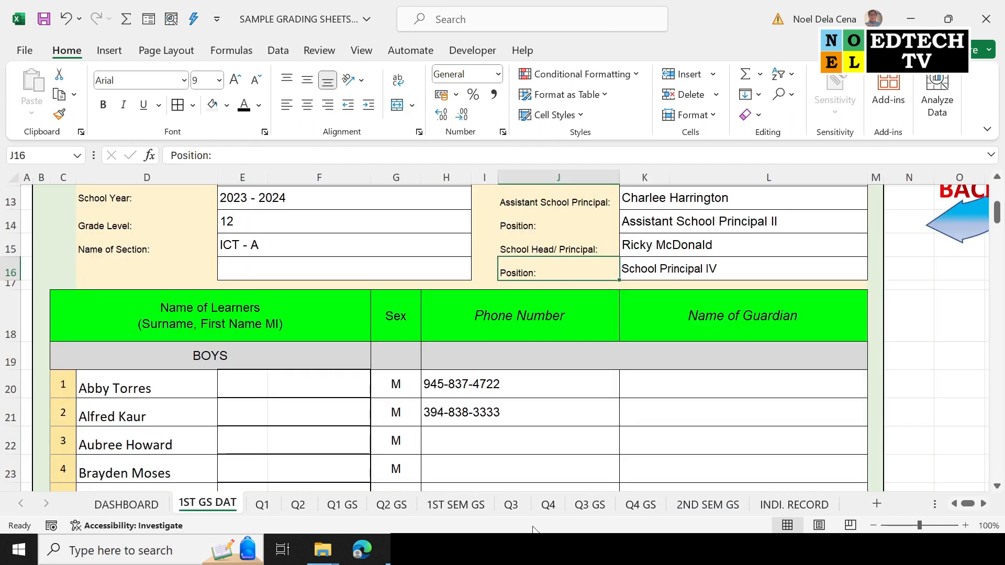
pyautogui.click(142, 505)
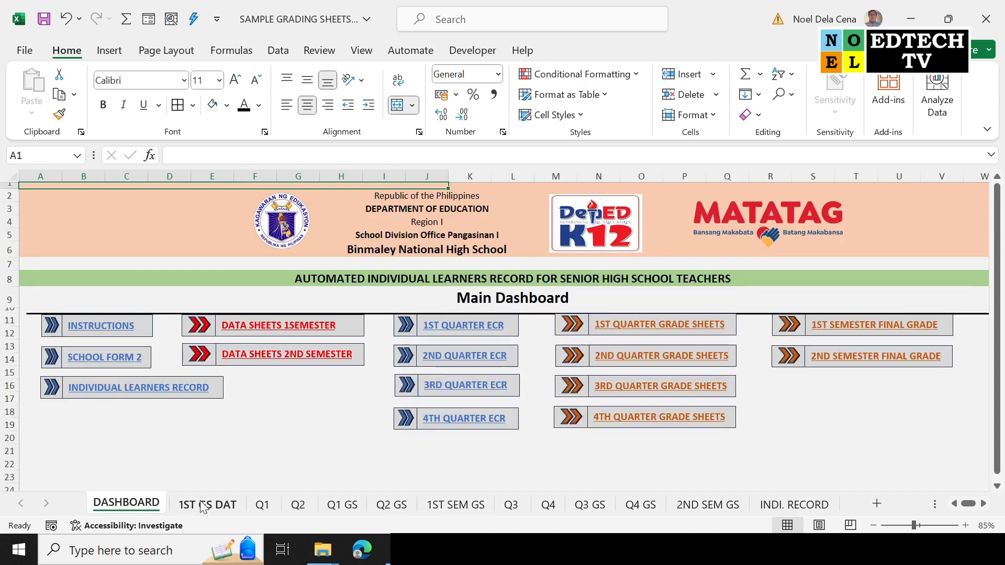
pyautogui.rightClick(269, 510)
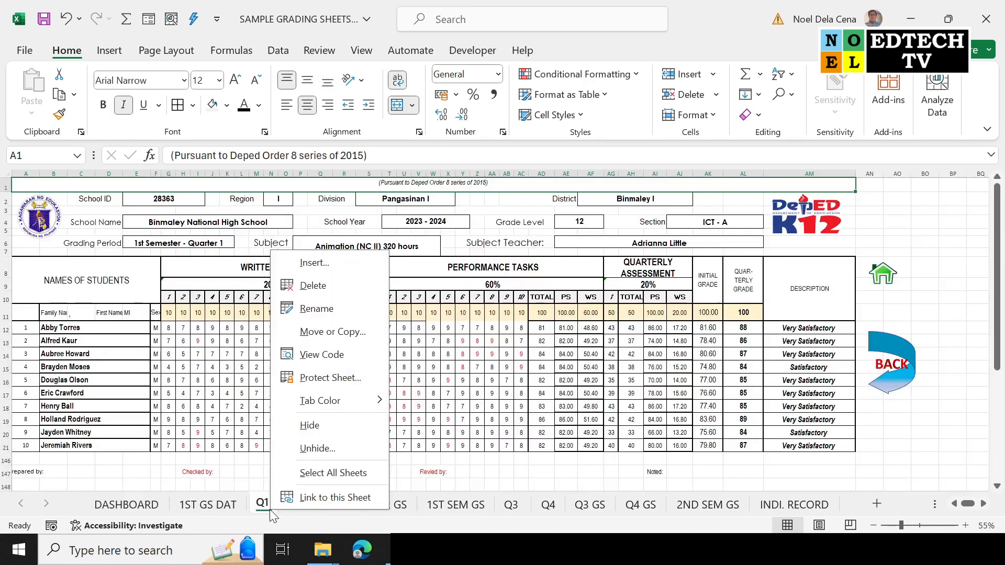
pyautogui.click(320, 426)
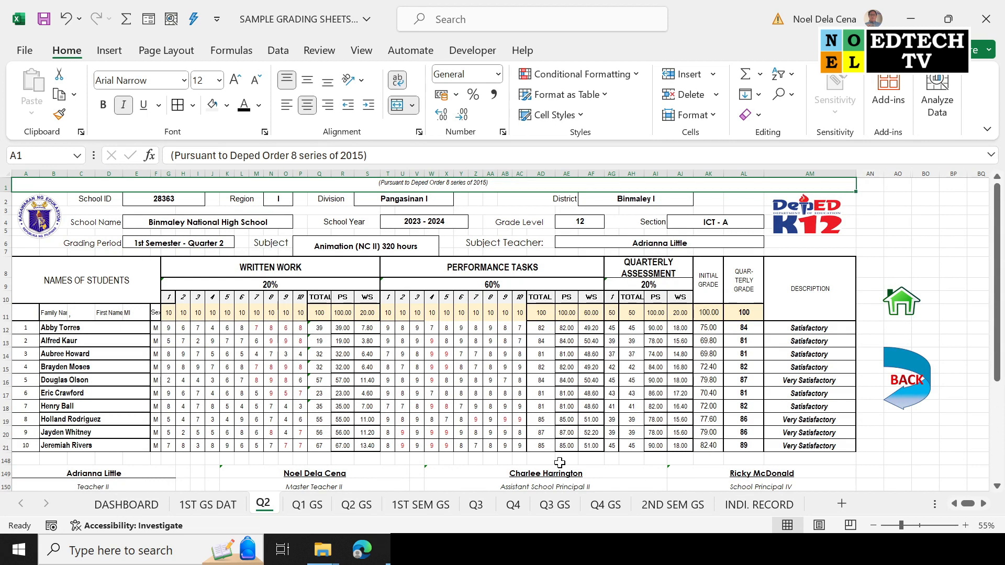
# - Unhide the Q1 worksheet, choosing it from the list of hidden sheets
pyautogui.rightClick(273, 510)
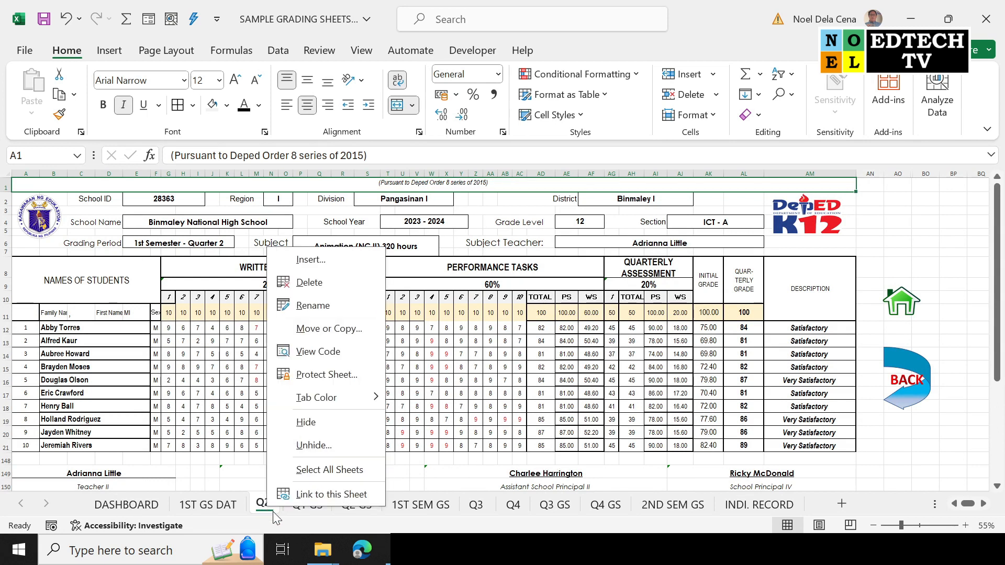
pyautogui.click(351, 446)
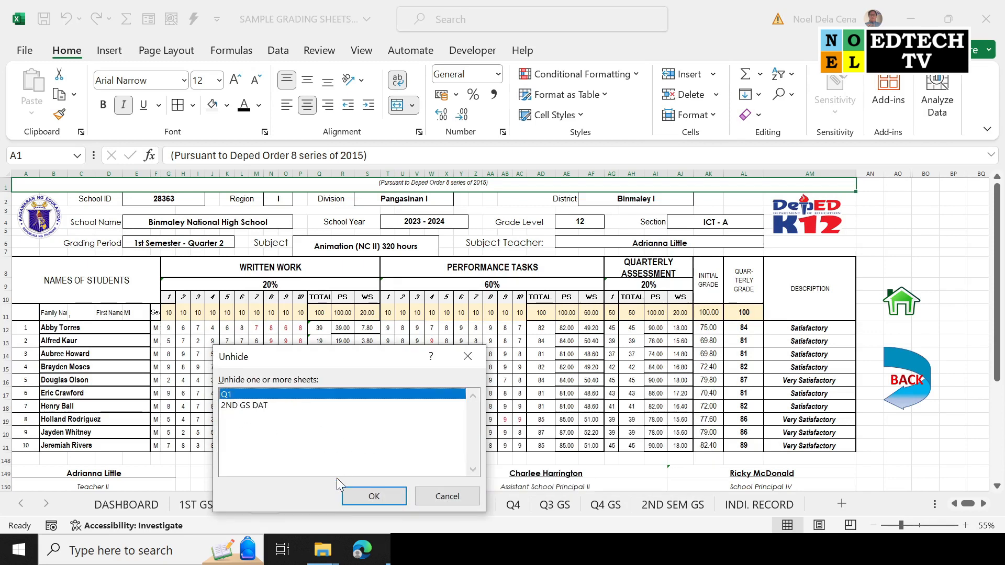
pyautogui.click(373, 497)
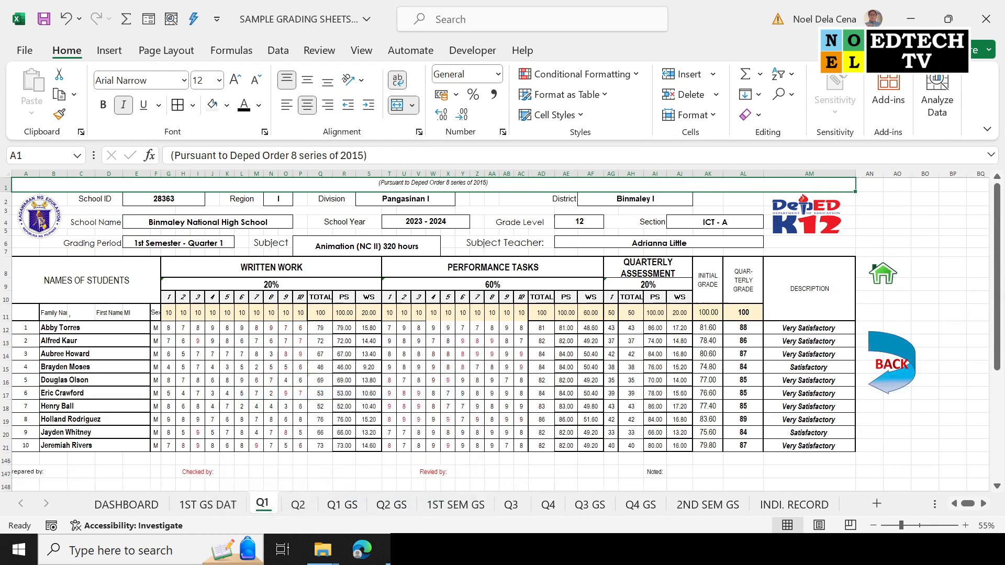
pyautogui.click(432, 407)
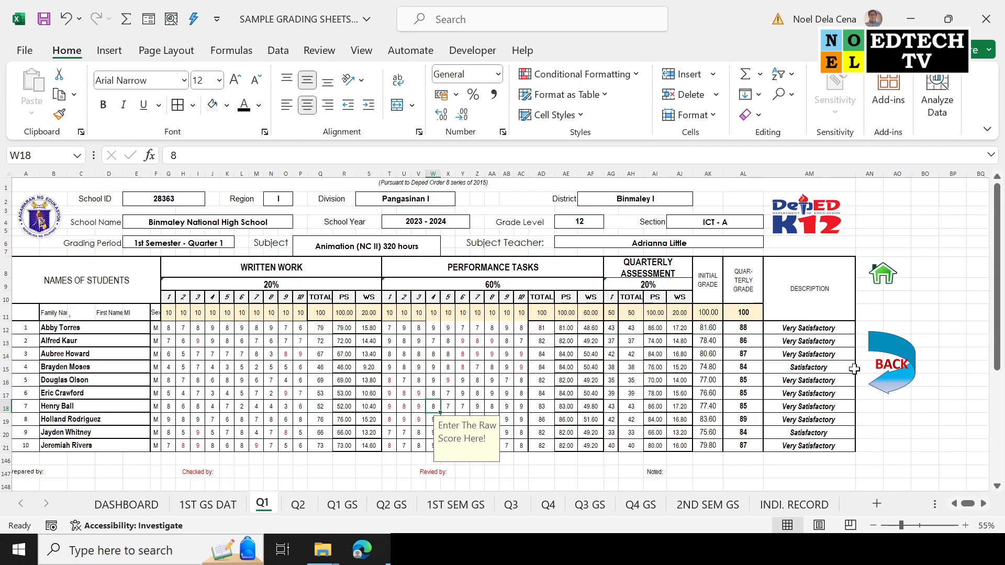
pyautogui.click(940, 328)
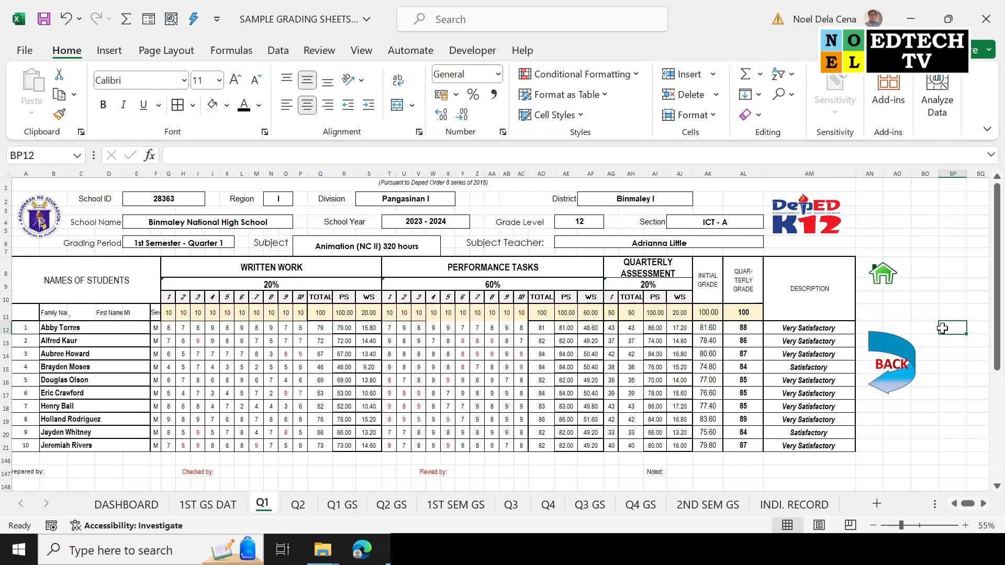
# - Return to the DASHBOARD worksheet and open its code in the Visual Basic editor
pyautogui.click(233, 506)
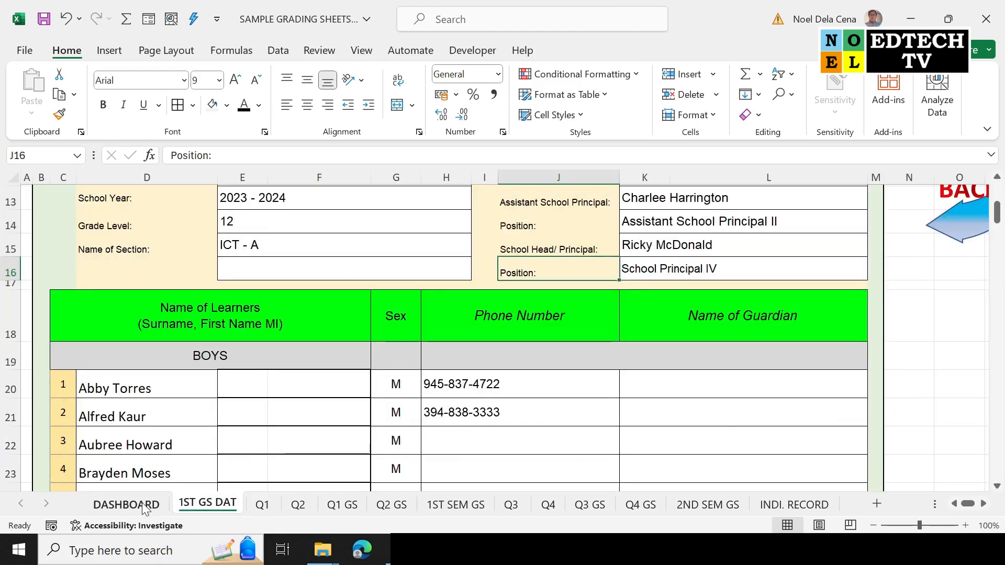
pyautogui.rightClick(168, 504)
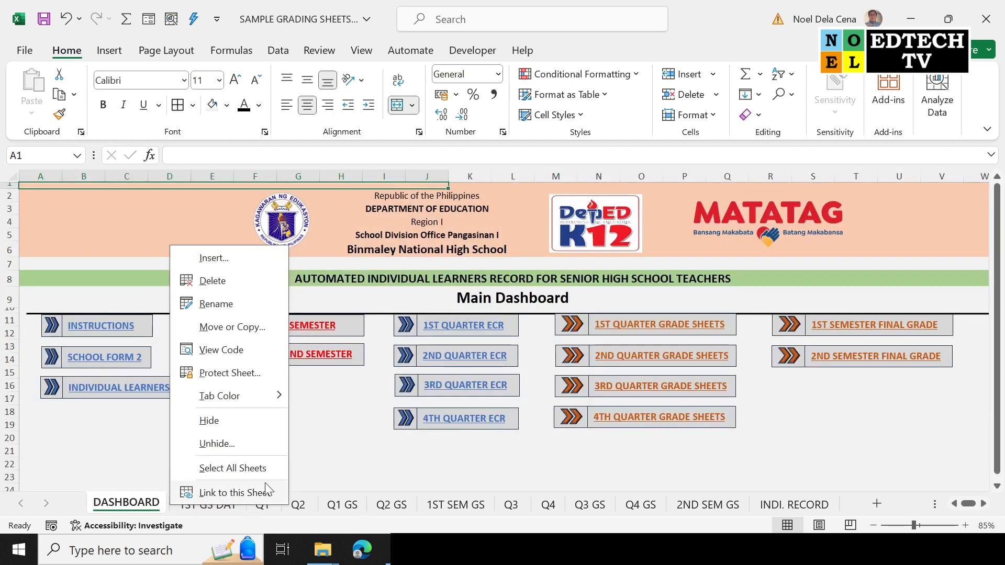
pyautogui.click(238, 355)
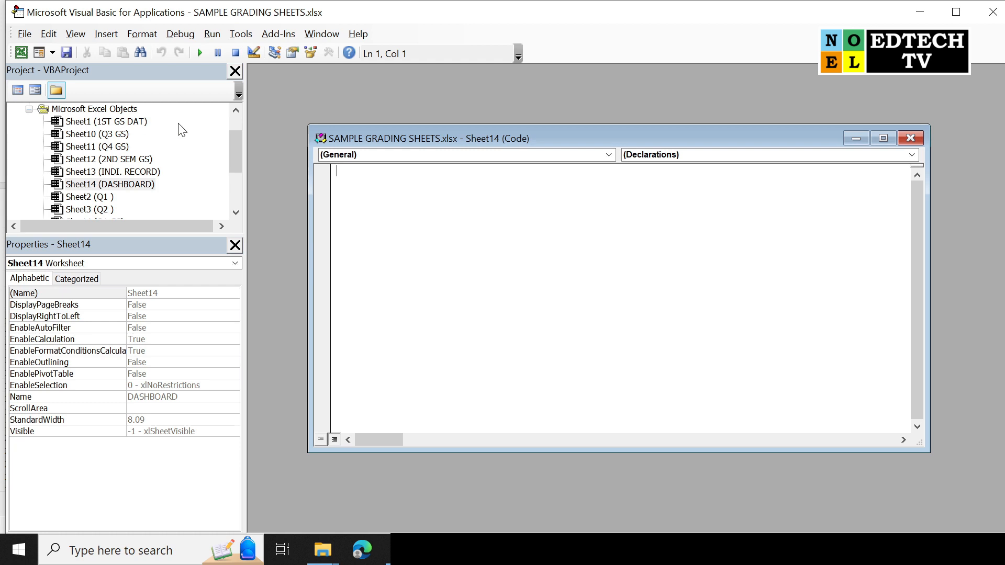
# - Look through the worksheets listed in the SAMPLE GRADING SHEETS.xlsx project, then close the Visual Basic editor
pyautogui.click(141, 123)
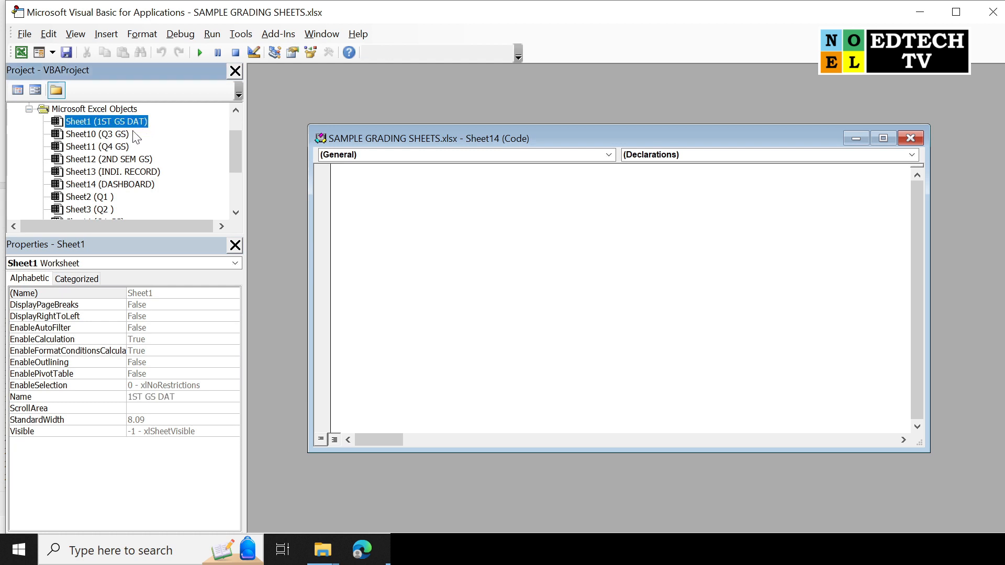
pyautogui.click(129, 135)
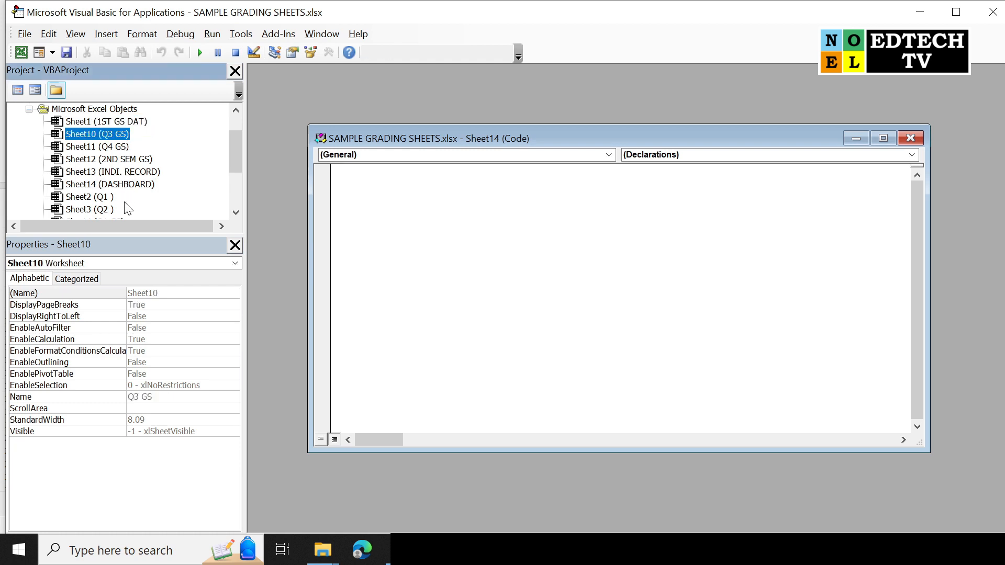
pyautogui.scroll(-1, 126, 210)
pyautogui.scroll(-2, 125, 209)
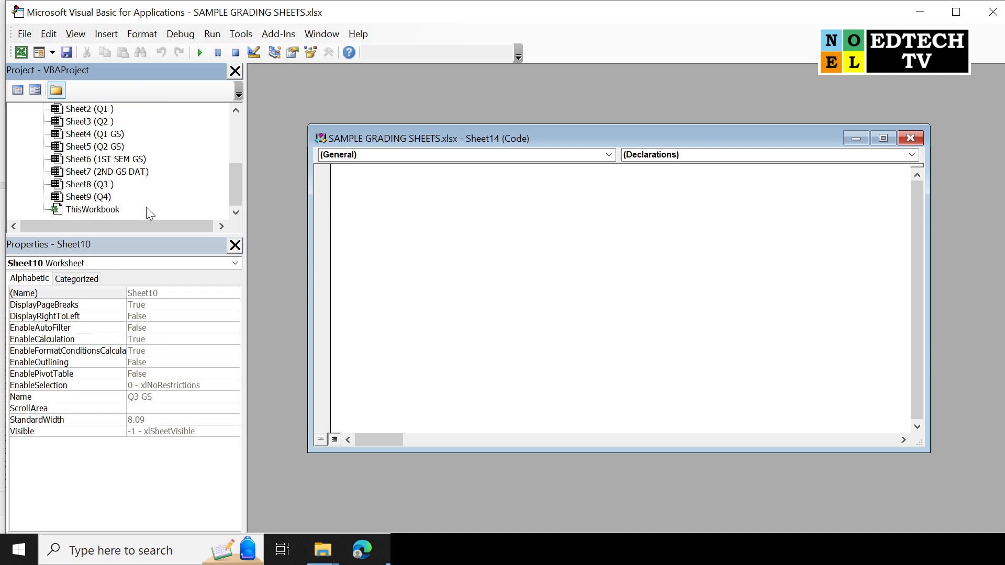
pyautogui.scroll(4, 146, 206)
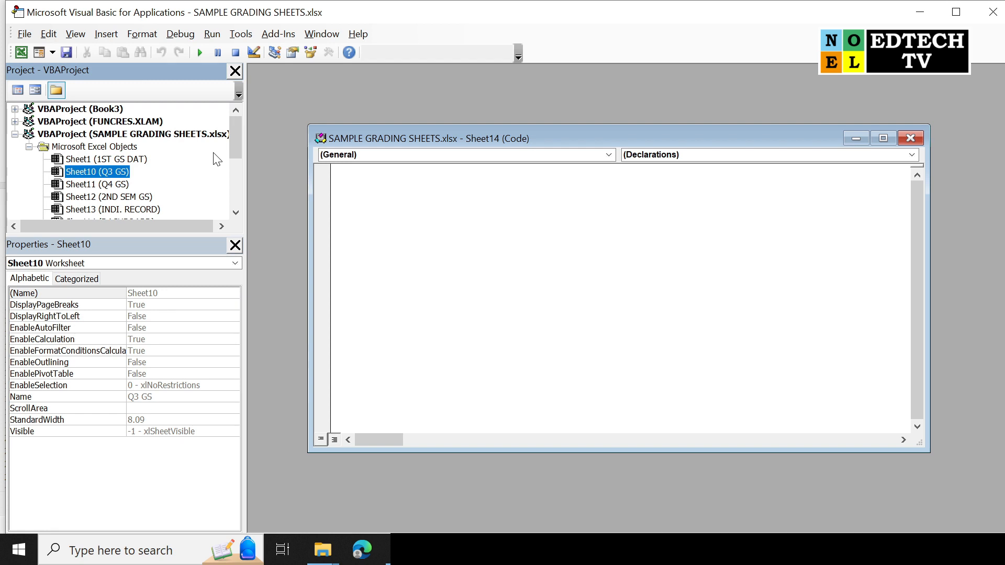
pyautogui.scroll(-2, 208, 166)
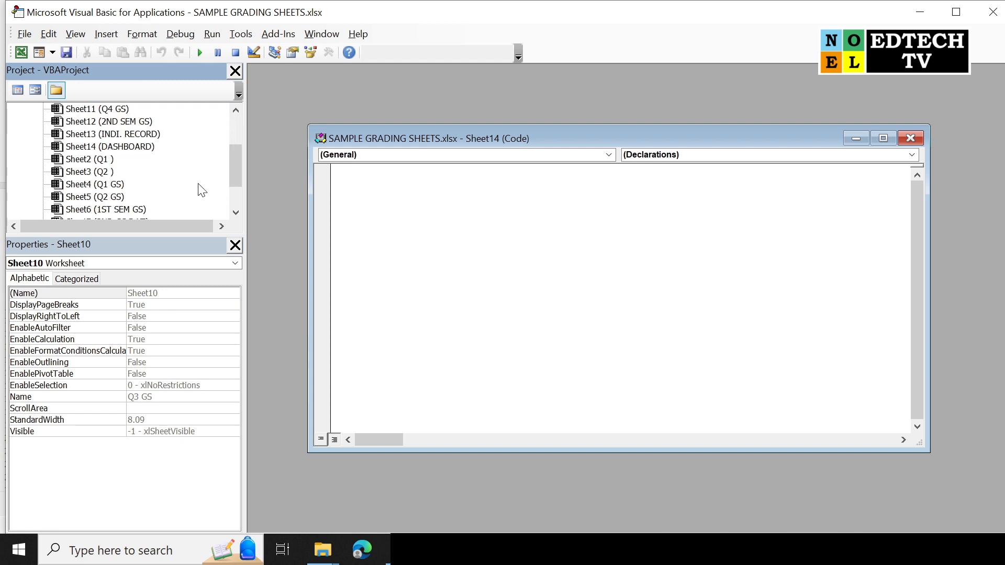
pyautogui.click(992, 11)
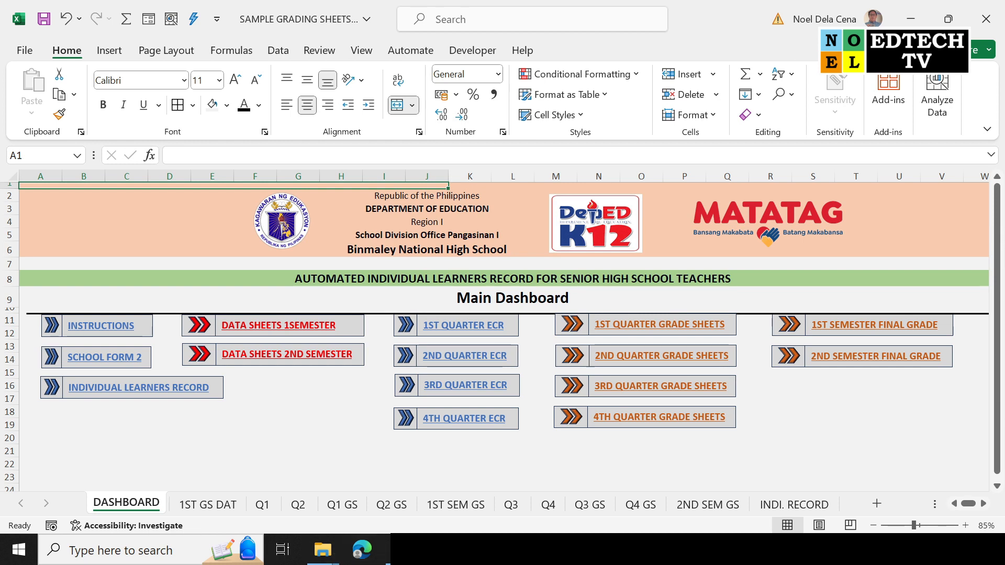
# - Switch between the Book3 and SAMPLE GRADING SHEETS workbooks to compare them, ending on the grading workbook's DASHBOARD
pyautogui.click(526, 508)
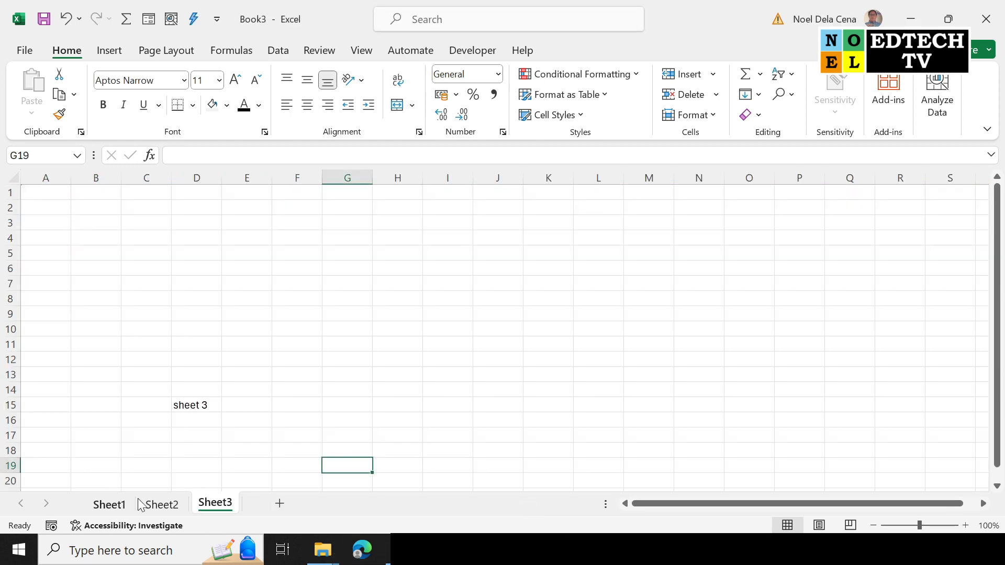
pyautogui.moveTo(599, 549)
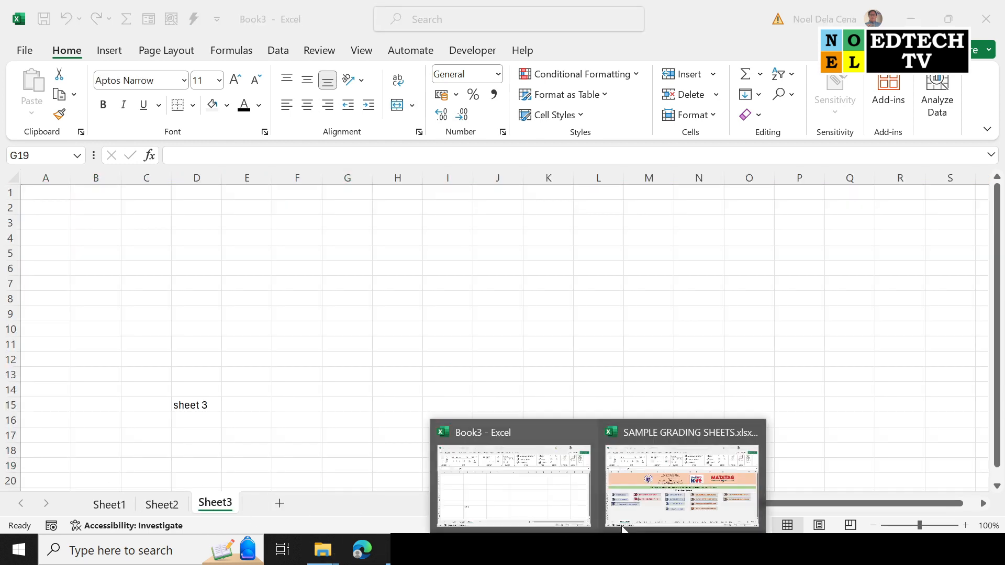
pyautogui.click(648, 493)
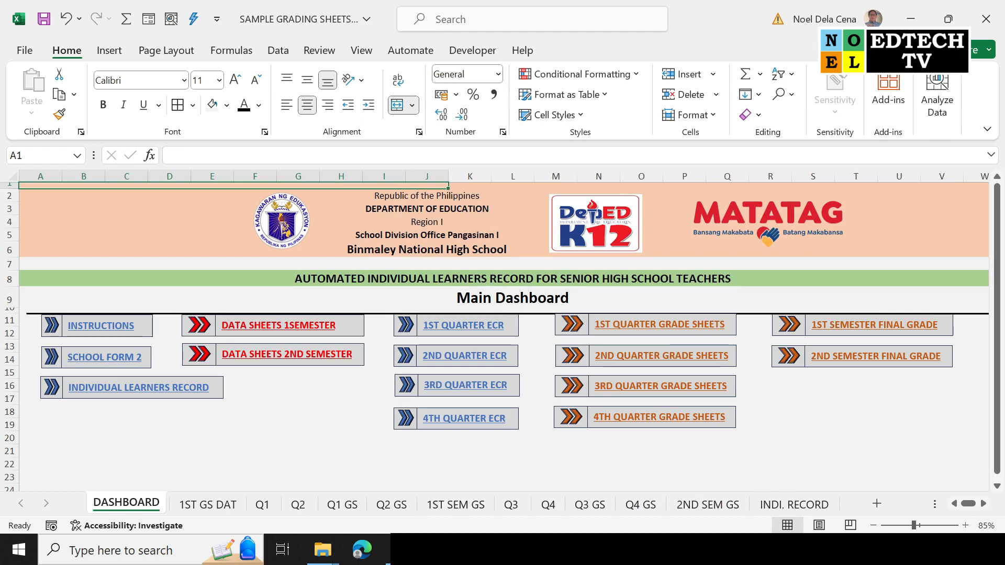
pyautogui.moveTo(599, 550)
pyautogui.click(584, 432)
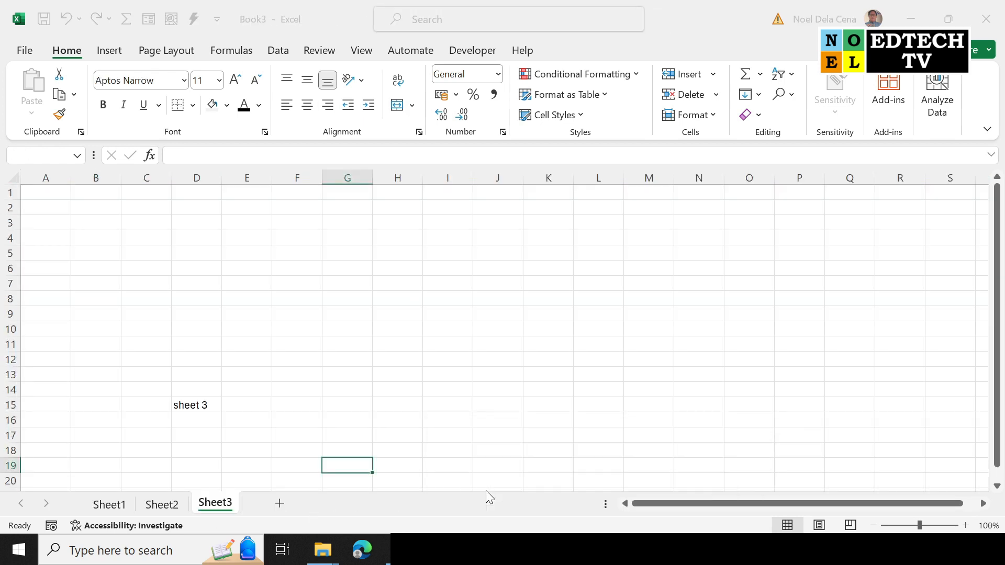
pyautogui.click(523, 295)
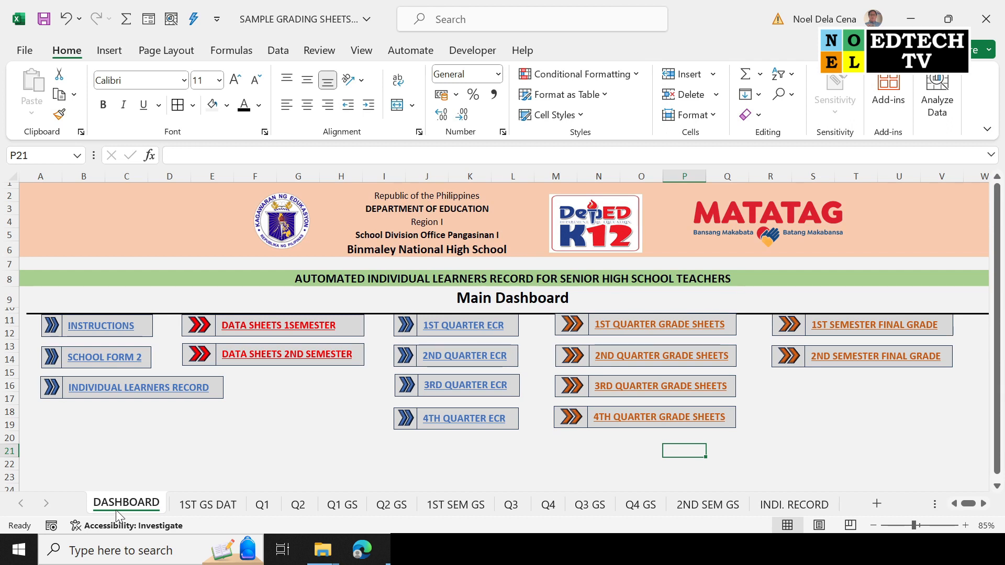
# - Open the code view of the 1ST GS DAT worksheet and select Sheet1 (1ST GS DAT) in the project
pyautogui.rightClick(207, 505)
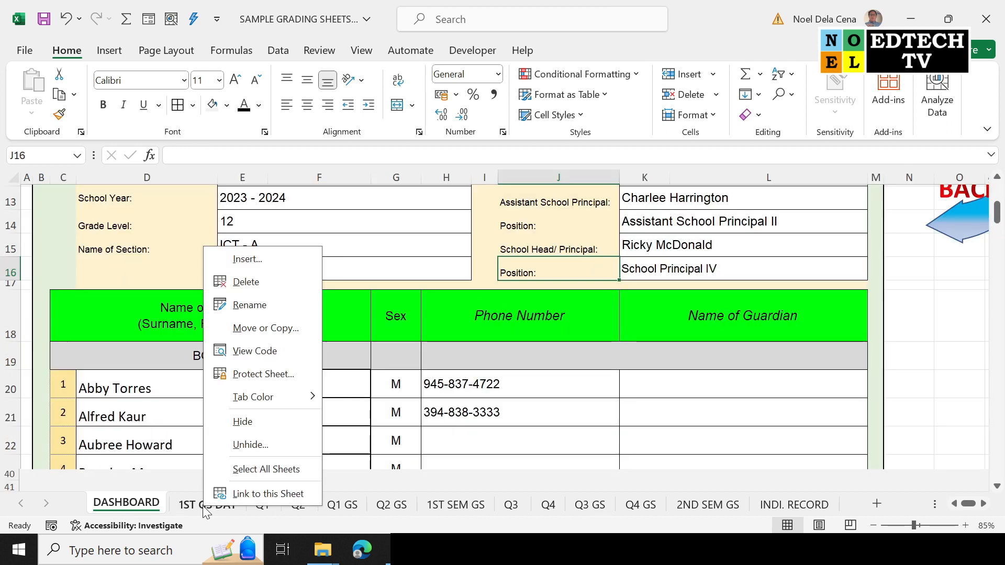
pyautogui.click(270, 357)
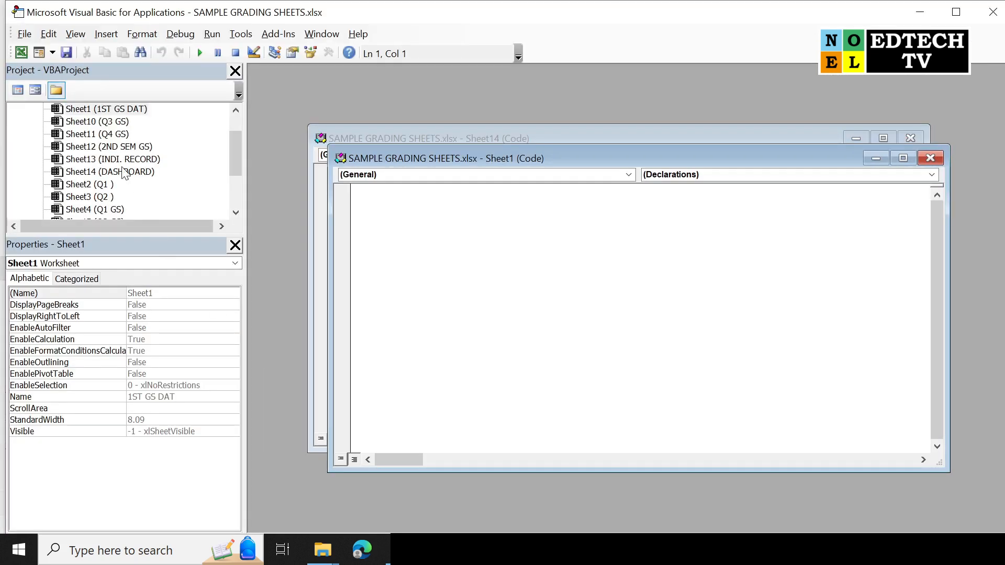
pyautogui.scroll(1, 167, 129)
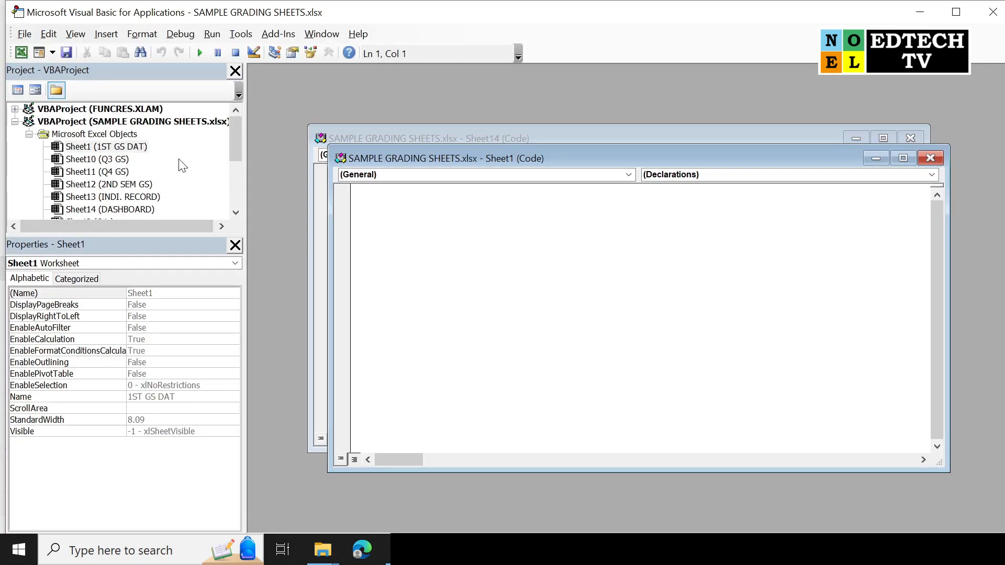
pyautogui.click(149, 210)
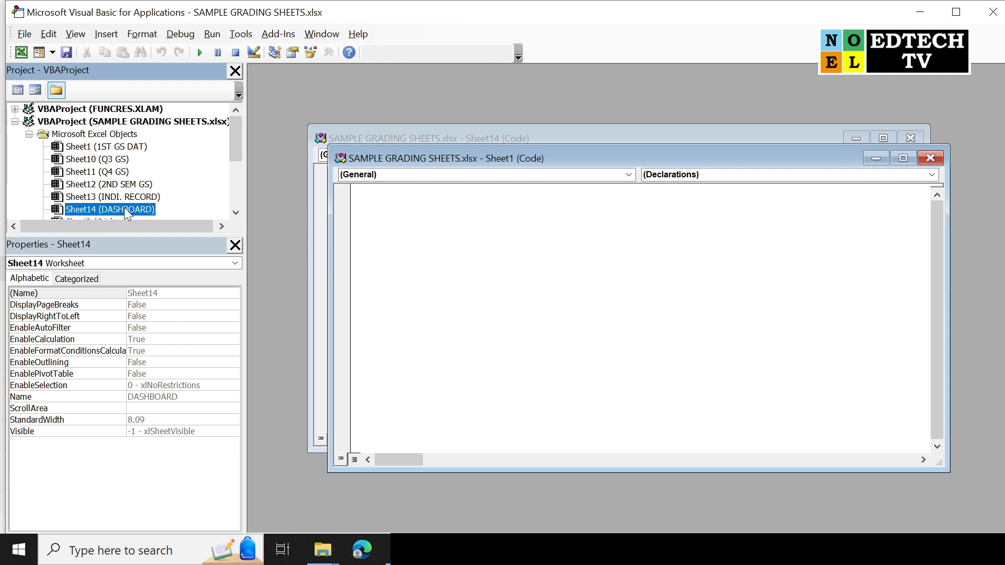
pyautogui.click(130, 146)
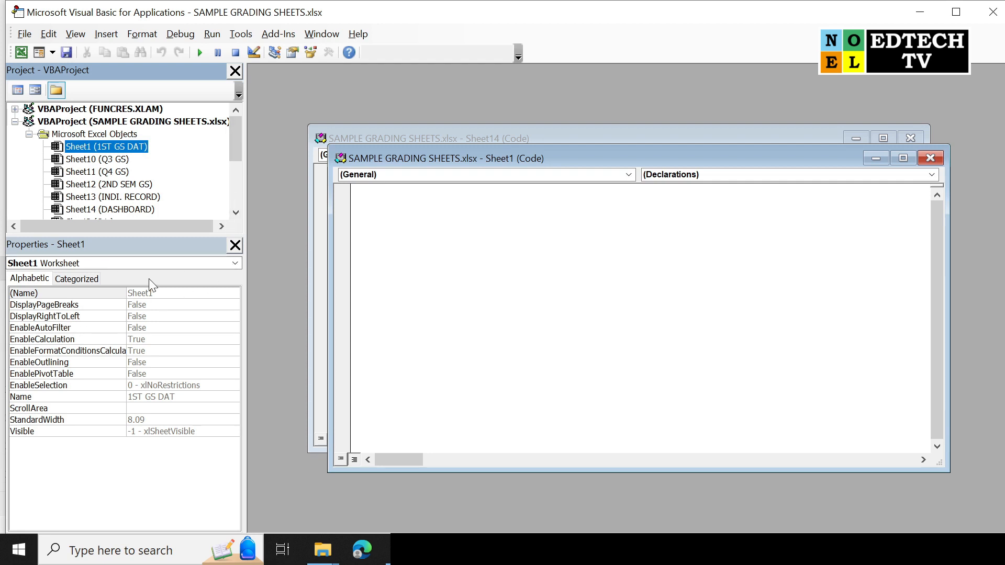
# - Set the 1ST GS DAT worksheet's Visible property to 2 - xlSheetVeryHidden and save the workbook
pyautogui.click(156, 464)
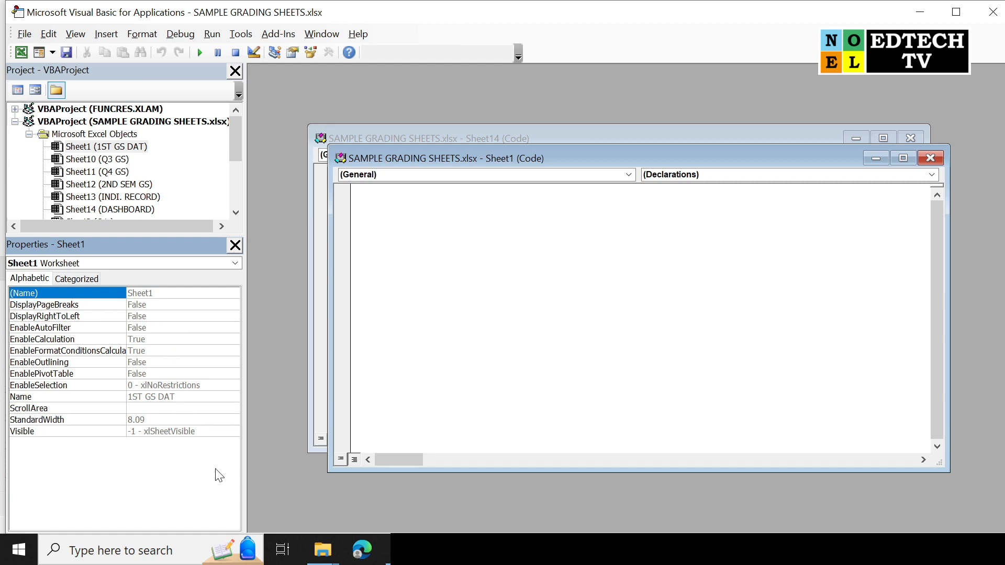
pyautogui.click(28, 432)
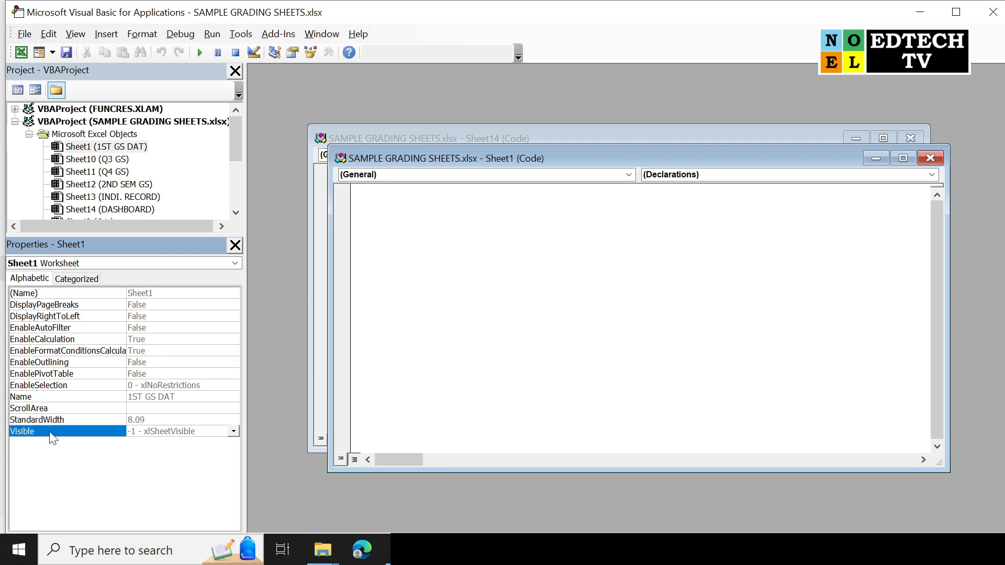
pyautogui.click(237, 432)
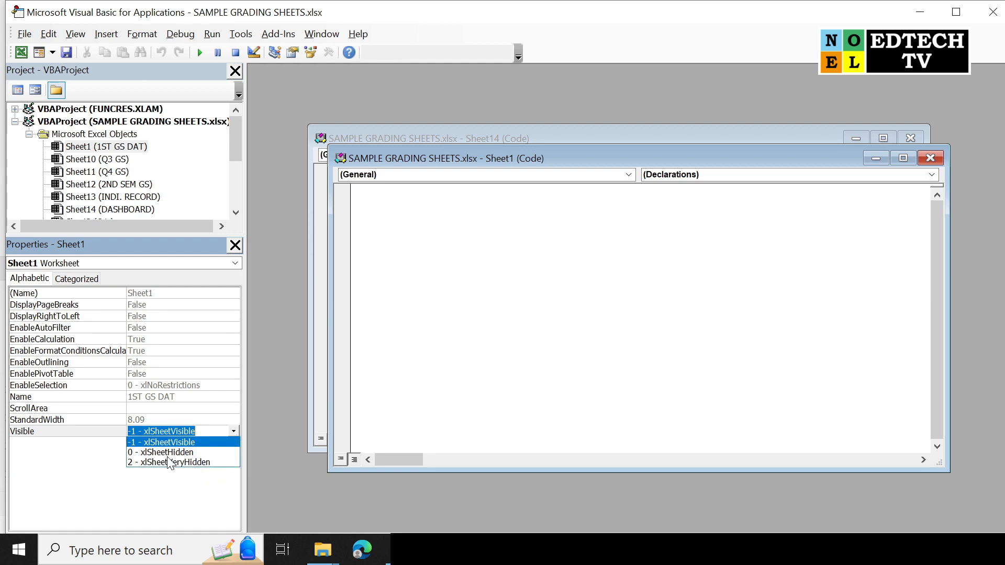
pyautogui.click(206, 463)
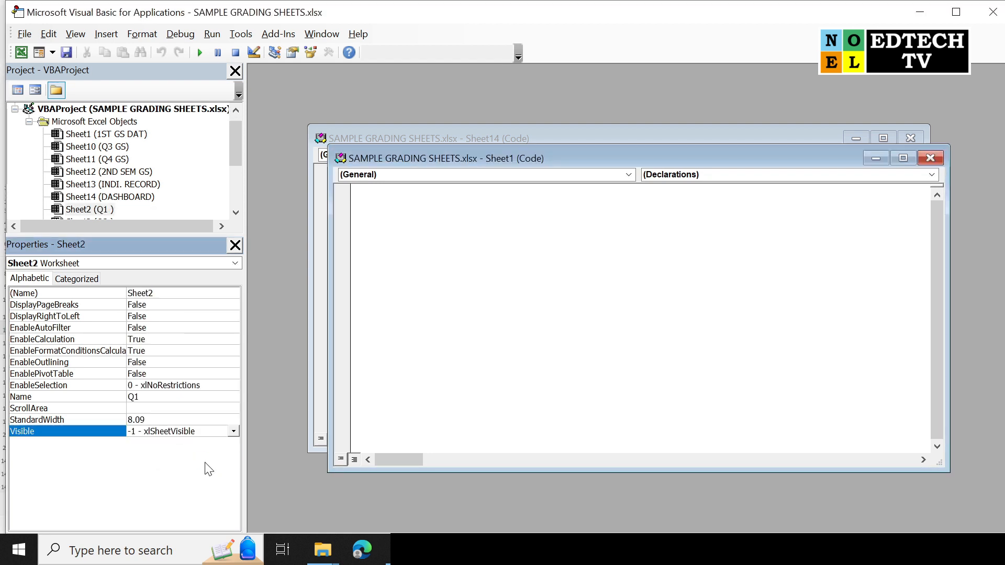
pyautogui.click(67, 53)
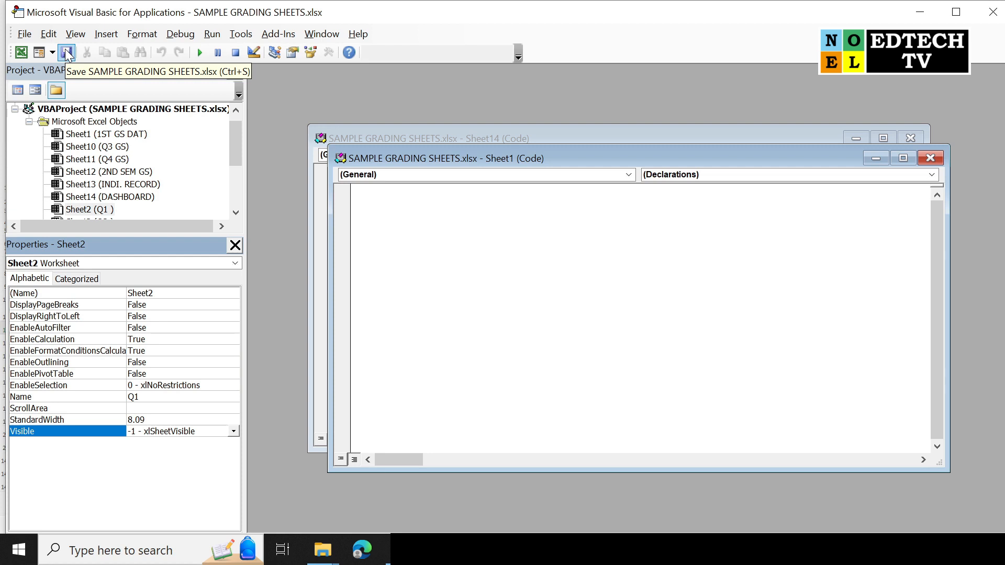
# - Set the Visible property of the Q3 GS and Q4 GS worksheets to 2 - xlSheetVeryHidden
pyautogui.click(133, 136)
pyautogui.click(113, 146)
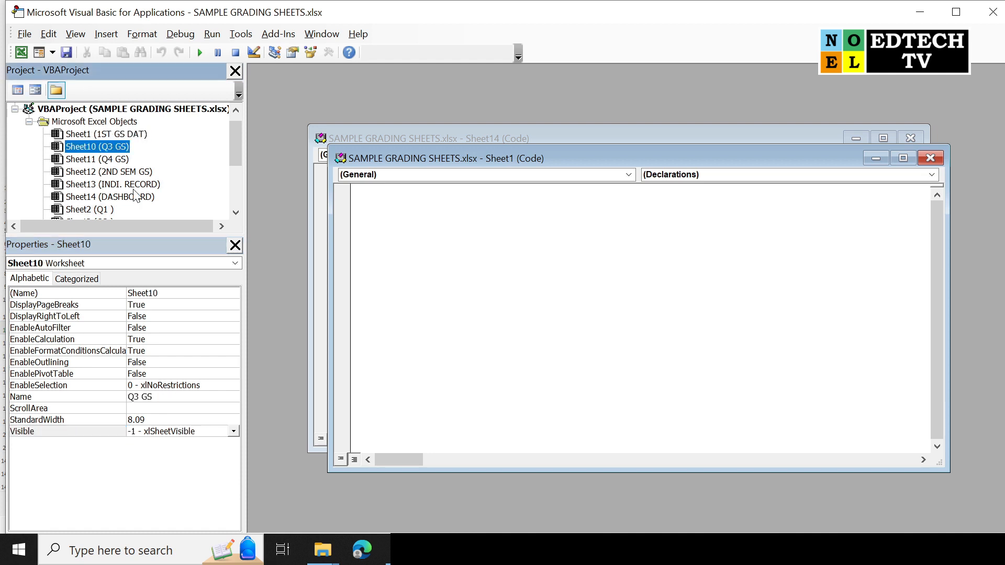
pyautogui.click(232, 434)
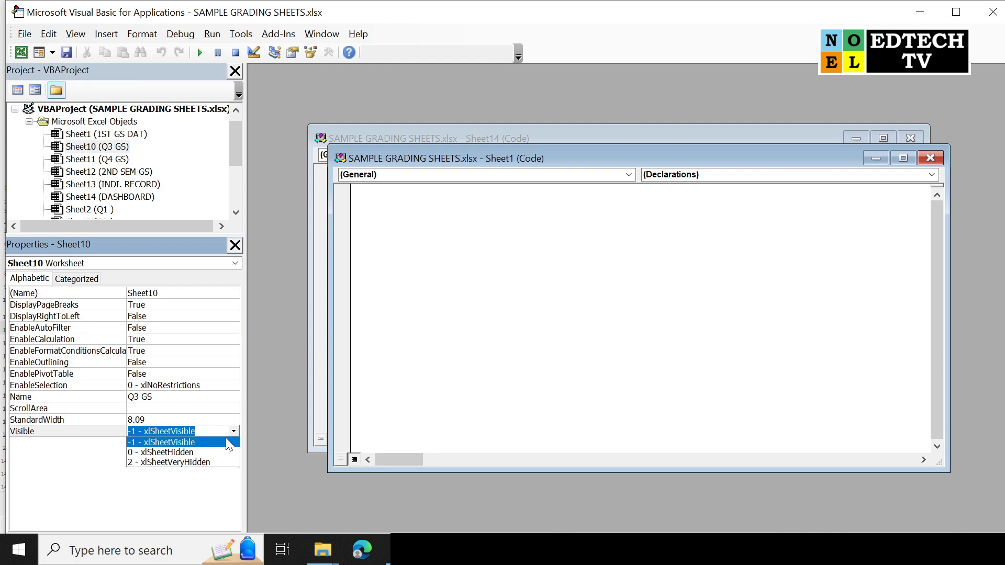
pyautogui.click(209, 465)
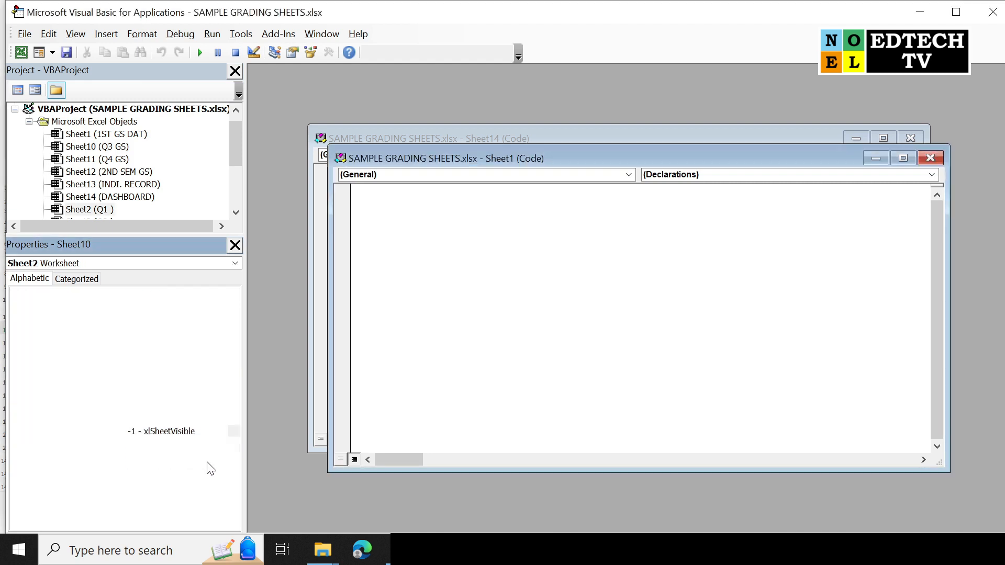
pyautogui.click(106, 160)
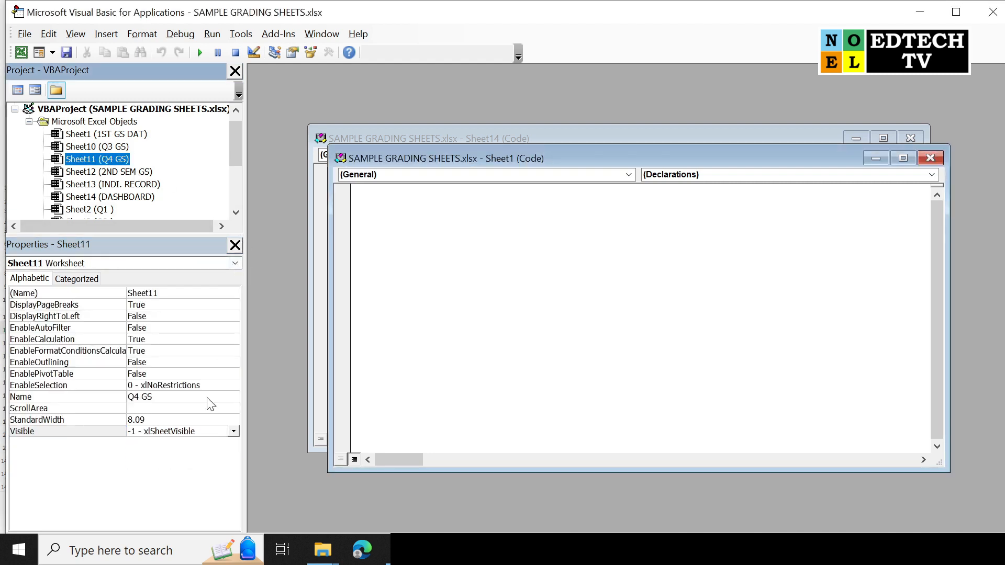
pyautogui.click(234, 433)
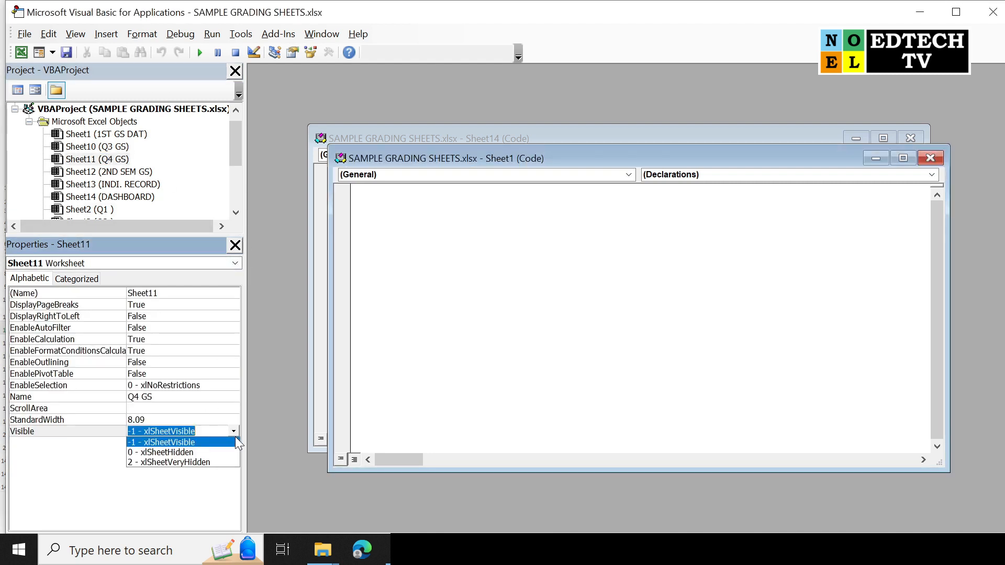
pyautogui.click(203, 463)
# - Set the Visible property of the 2ND SEM GS and Q1 worksheets to 2 - xlSheetVeryHidden
pyautogui.click(109, 172)
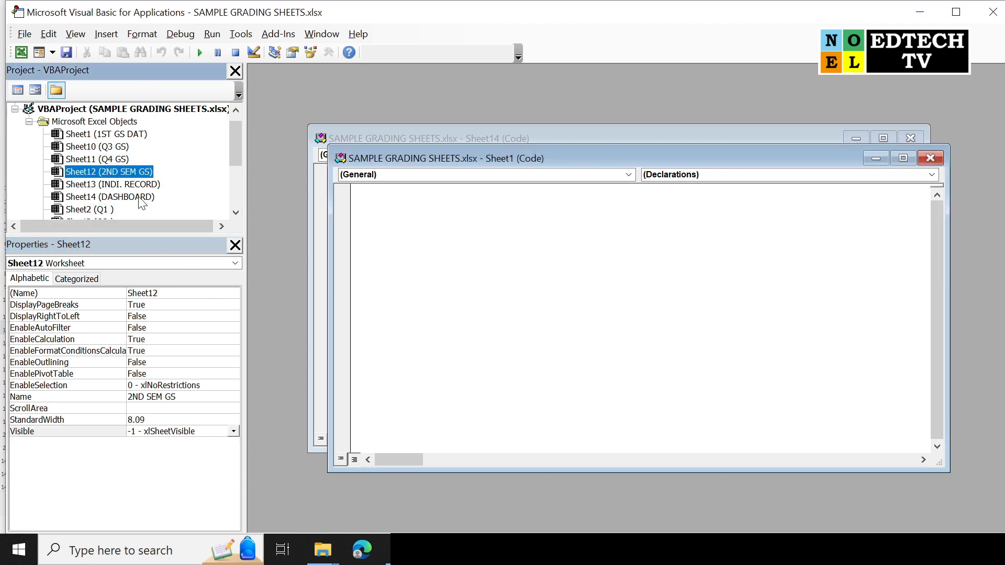
pyautogui.click(233, 432)
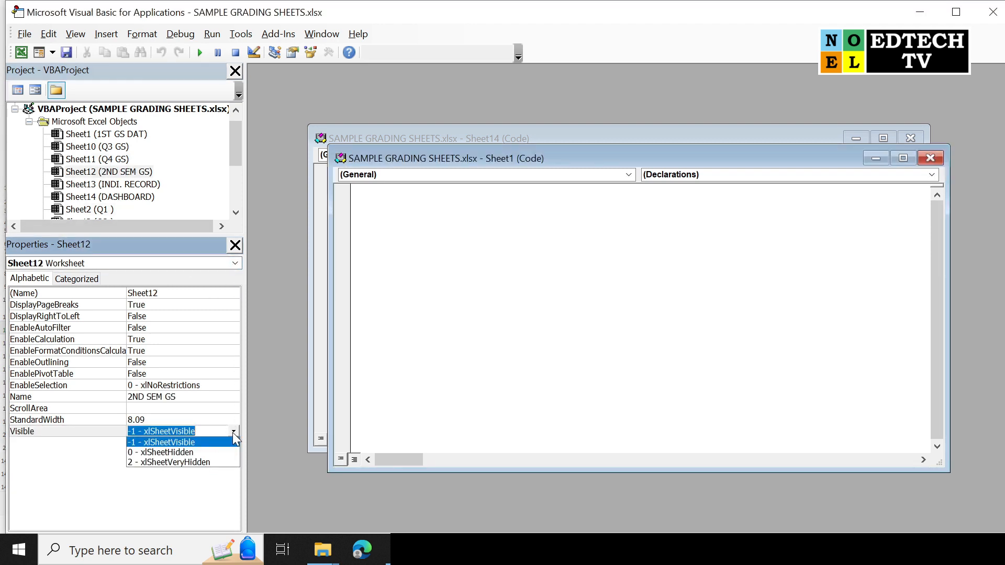
pyautogui.click(186, 464)
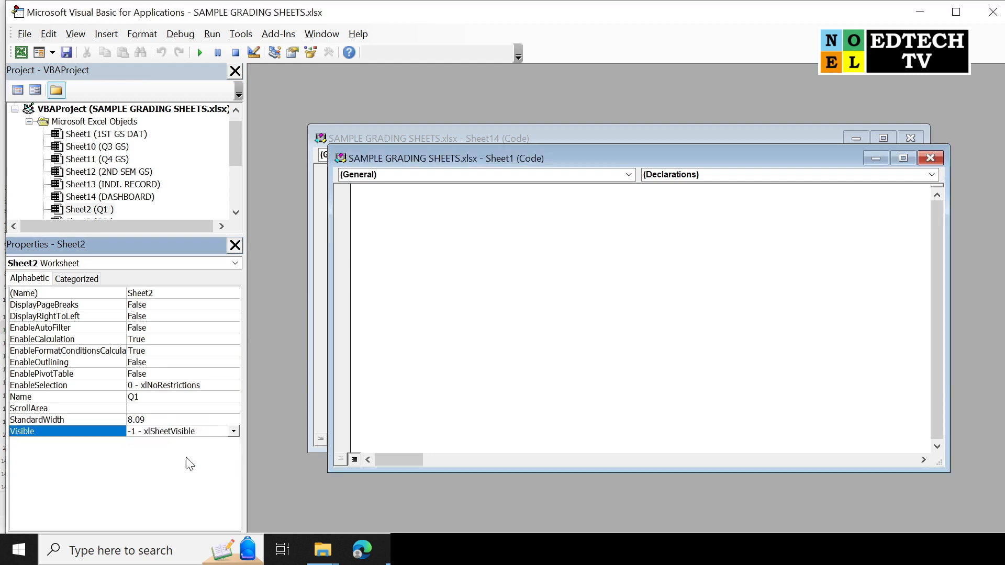
pyautogui.click(148, 185)
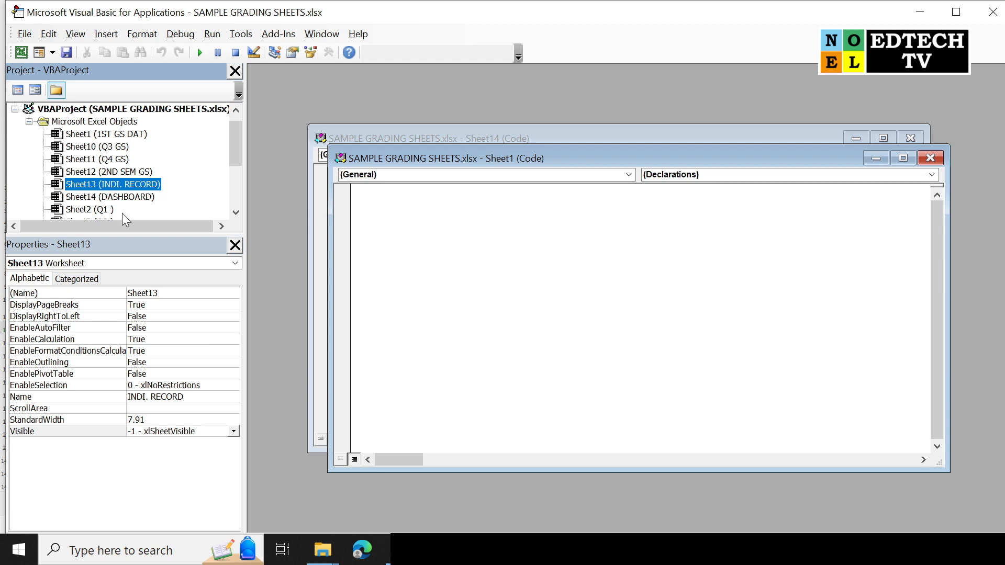
pyautogui.click(107, 210)
pyautogui.scroll(-1, 113, 214)
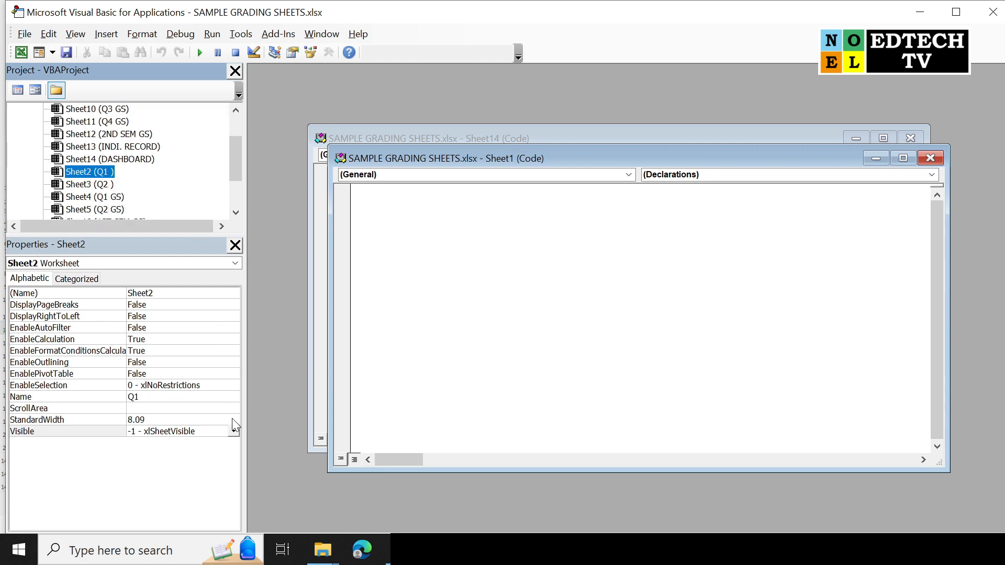
pyautogui.click(233, 431)
pyautogui.click(215, 469)
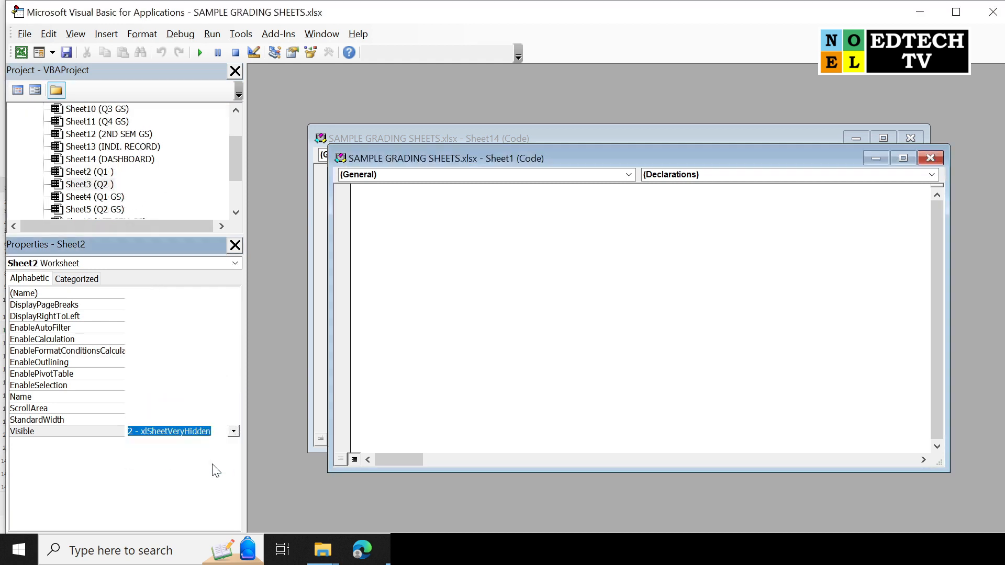
# - Set the Visible property of the Q1 GS and Q2 GS worksheets to 2 - xlSheetVeryHidden
pyautogui.click(105, 197)
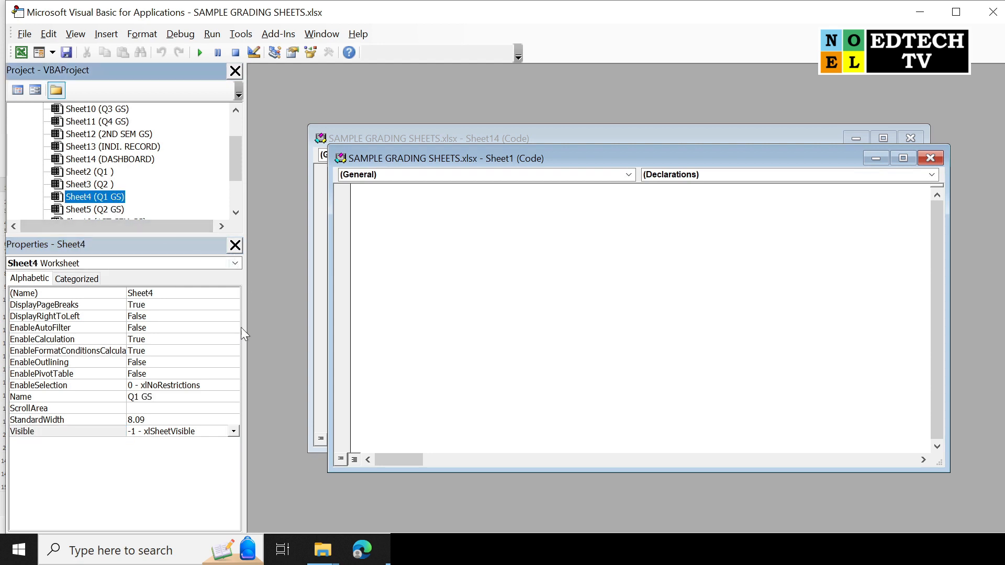
pyautogui.click(234, 431)
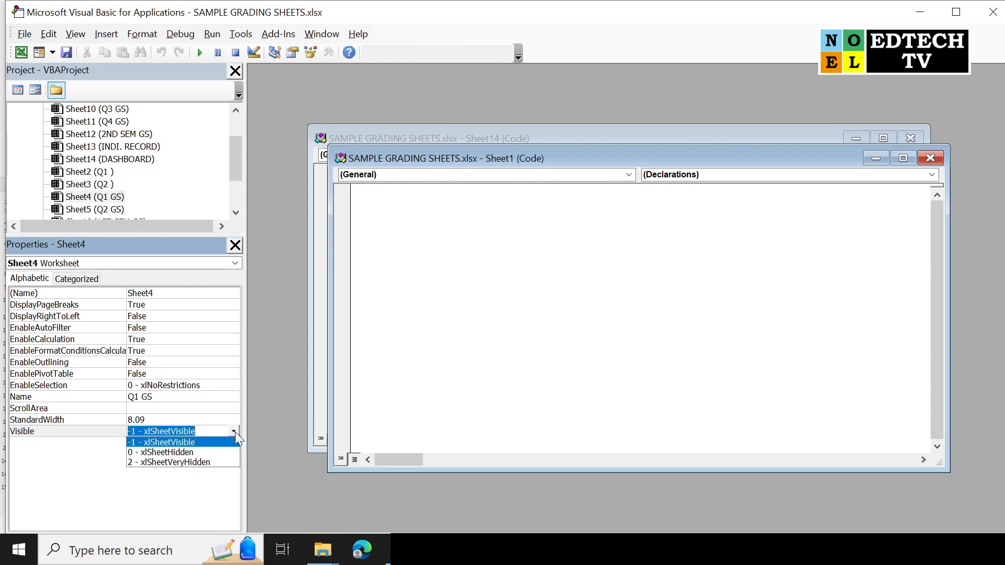
pyautogui.click(199, 467)
pyautogui.scroll(-1, 168, 193)
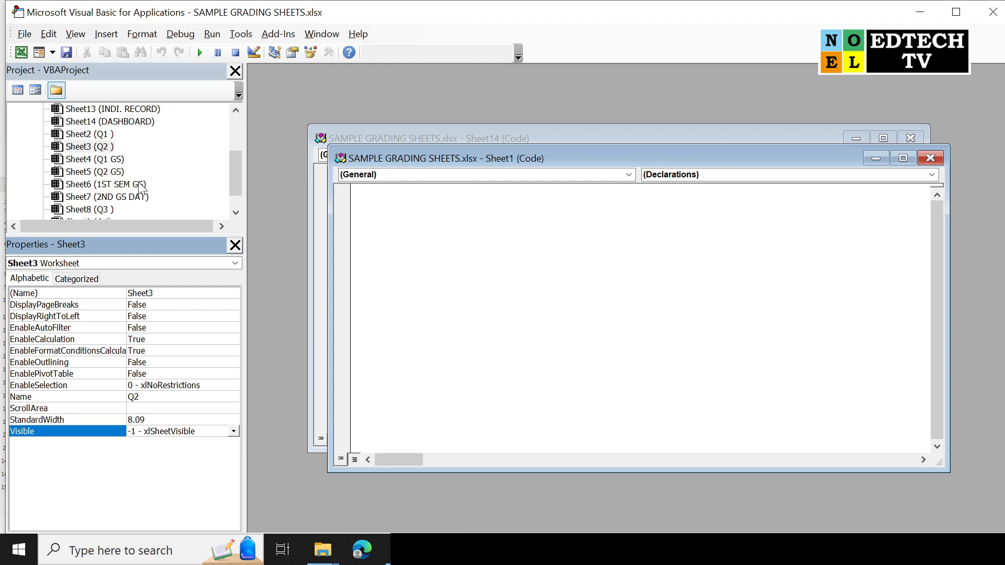
pyautogui.click(113, 160)
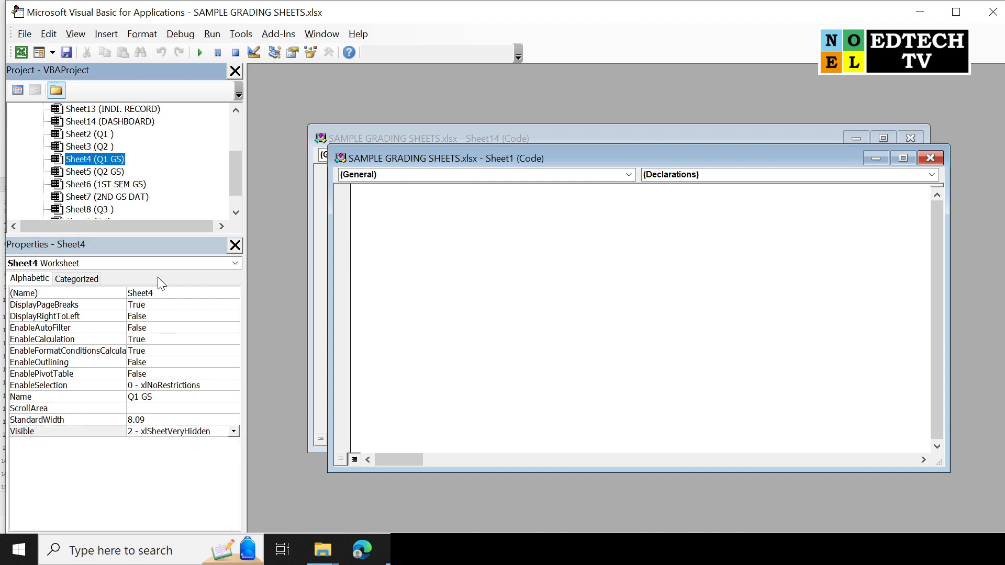
pyautogui.click(108, 173)
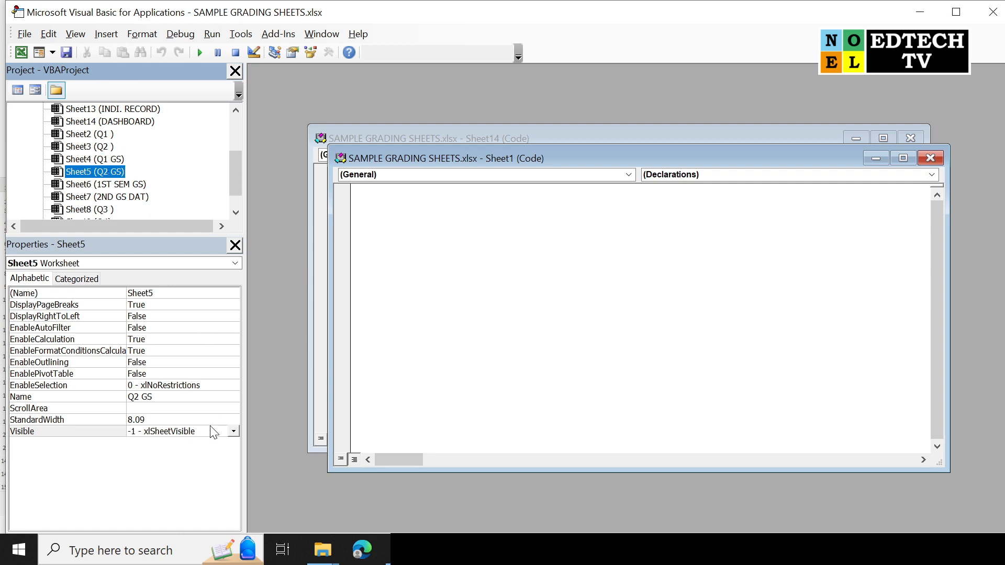
pyautogui.click(234, 431)
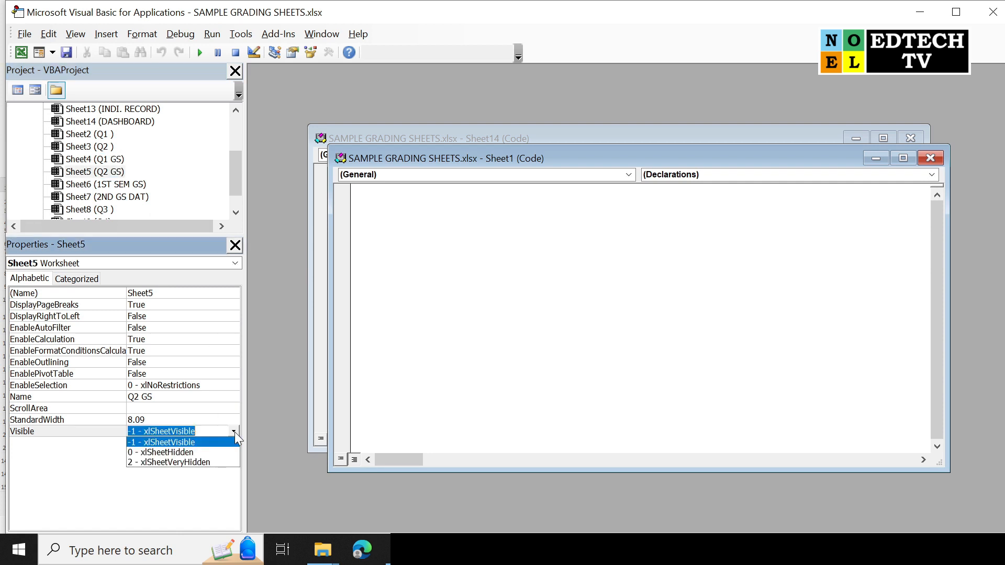
pyautogui.click(191, 464)
# - Set the Visible property of the 1ST SEM GS and 2ND GS DAT worksheets to 2 - xlSheetVeryHidden
pyautogui.click(125, 185)
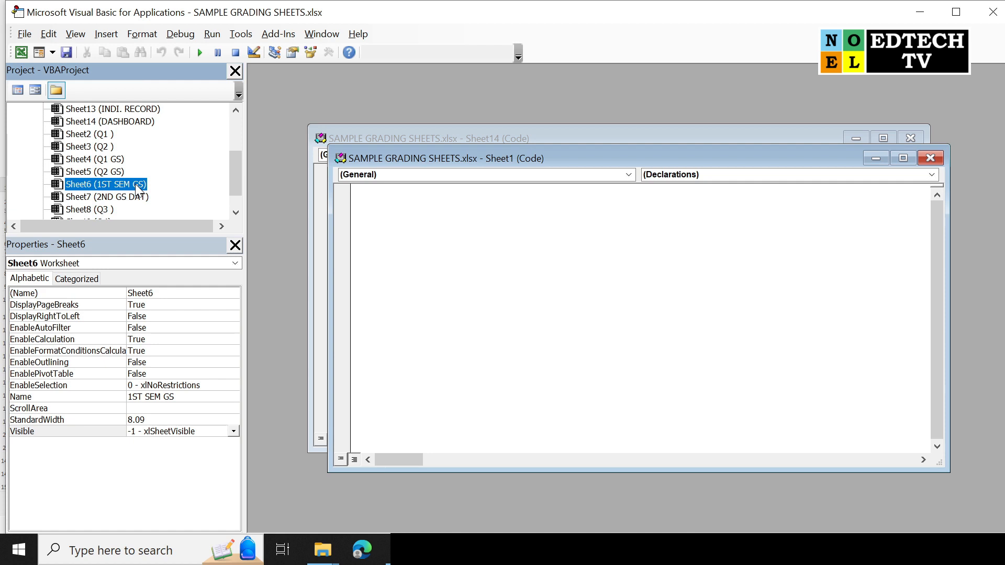
pyautogui.click(233, 432)
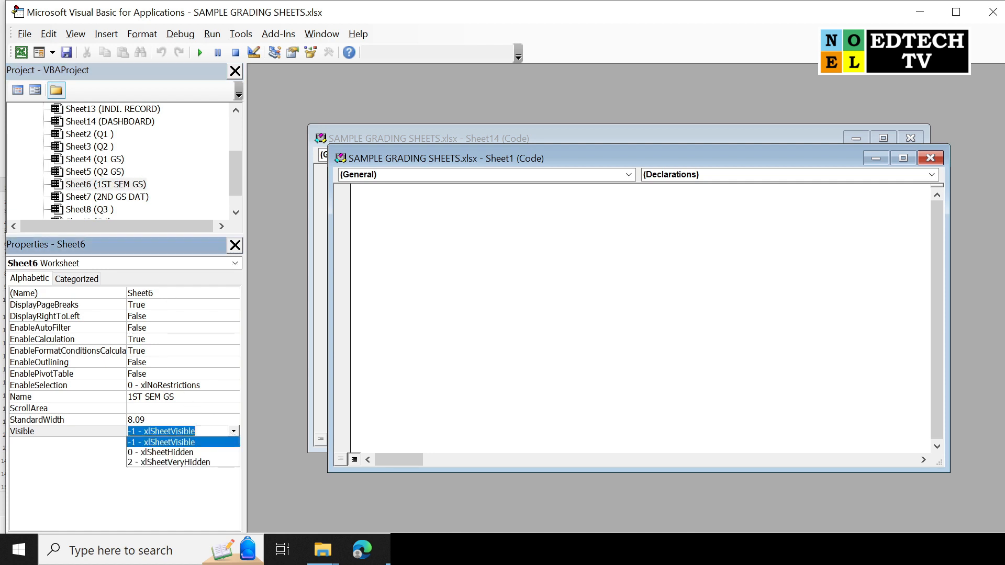
pyautogui.click(197, 465)
pyautogui.click(148, 193)
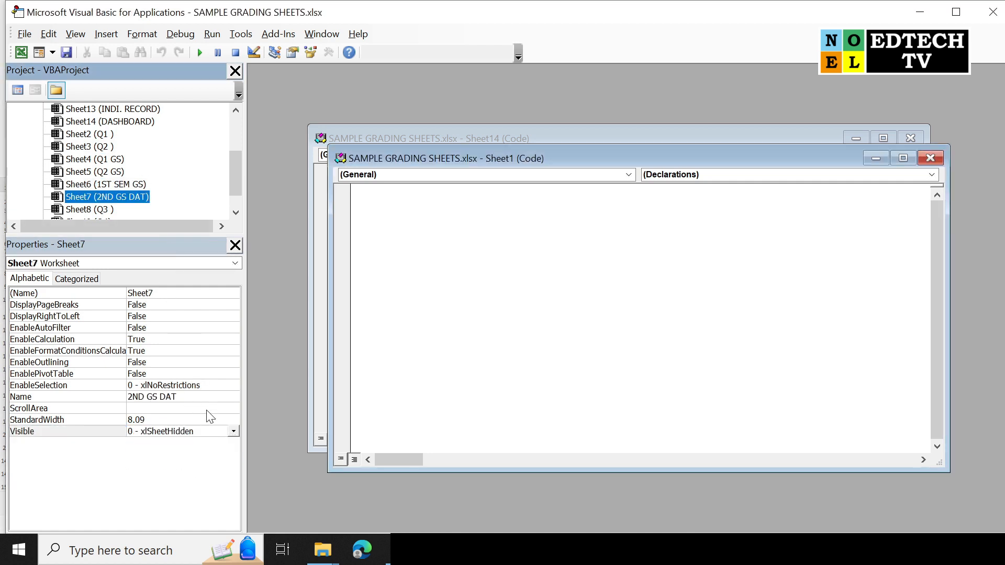
pyautogui.click(233, 431)
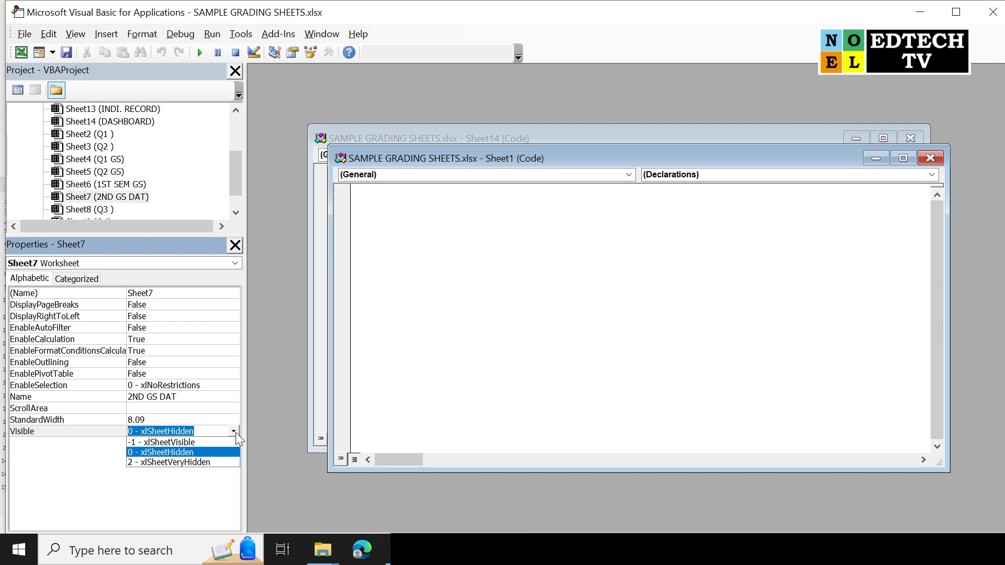
pyautogui.click(202, 465)
# - Set the Visible property of the Q3 and Q4 worksheets to 2 - xlSheetVeryHidden
pyautogui.click(122, 210)
pyautogui.click(105, 209)
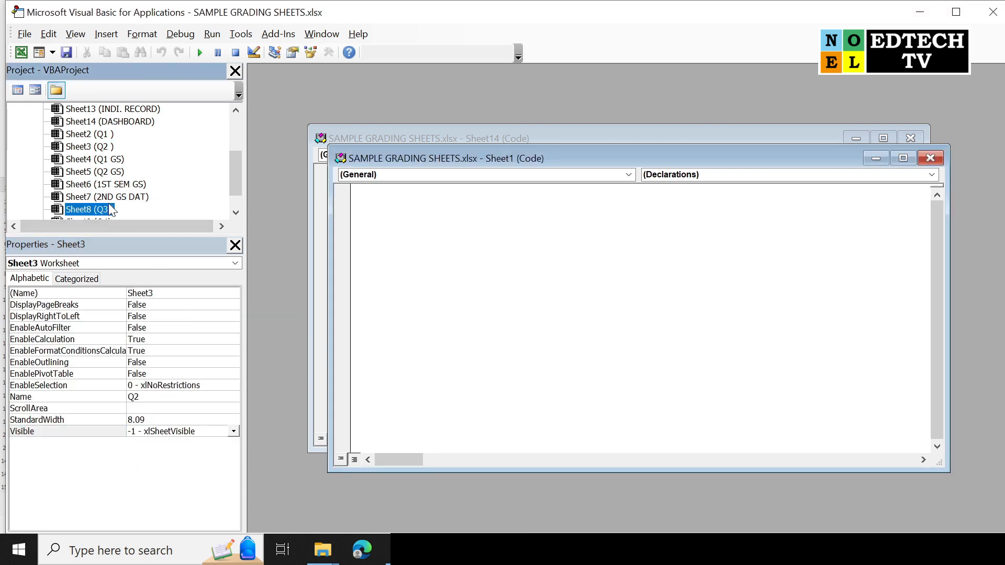
pyautogui.scroll(-1, 161, 179)
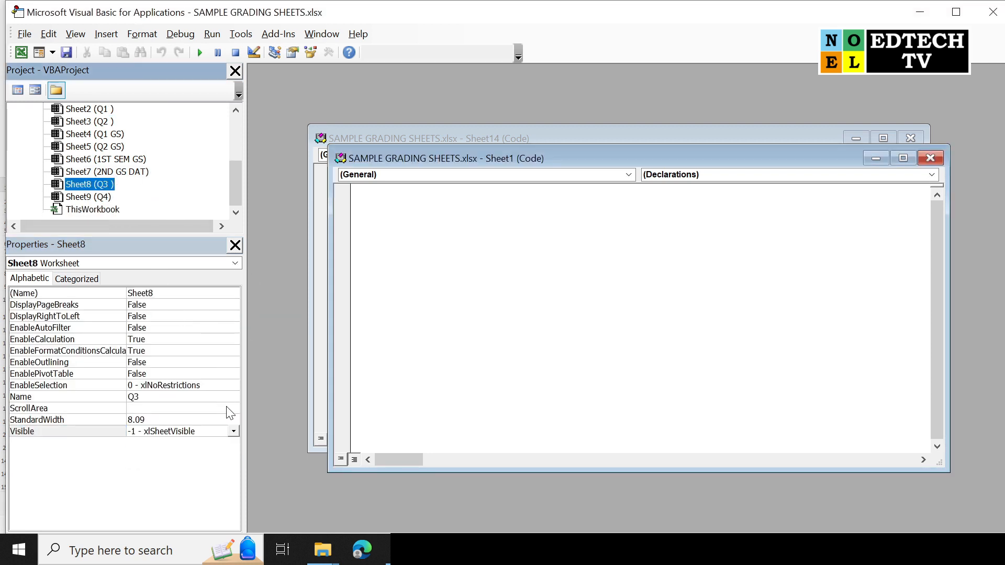
pyautogui.click(234, 432)
pyautogui.click(201, 464)
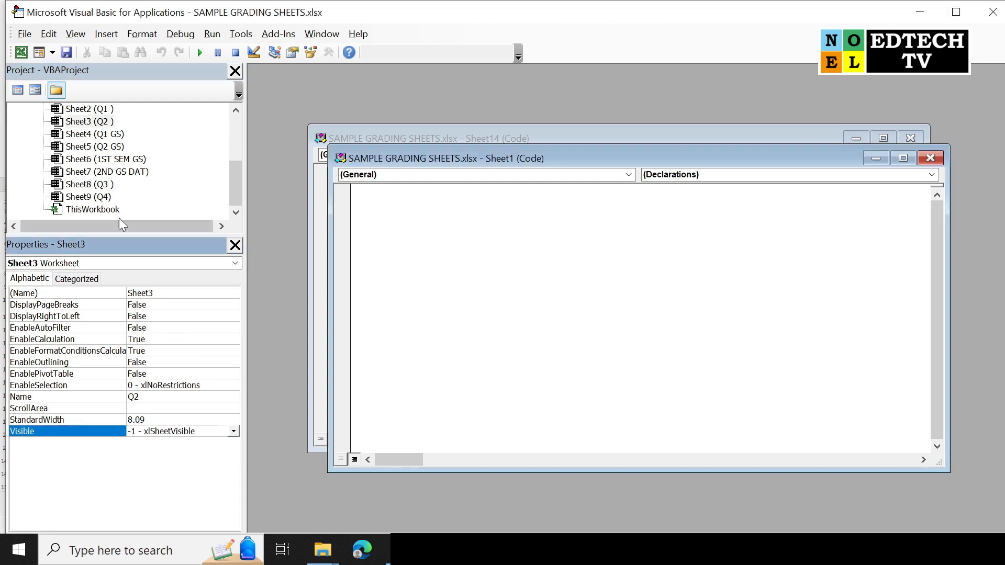
pyautogui.click(106, 197)
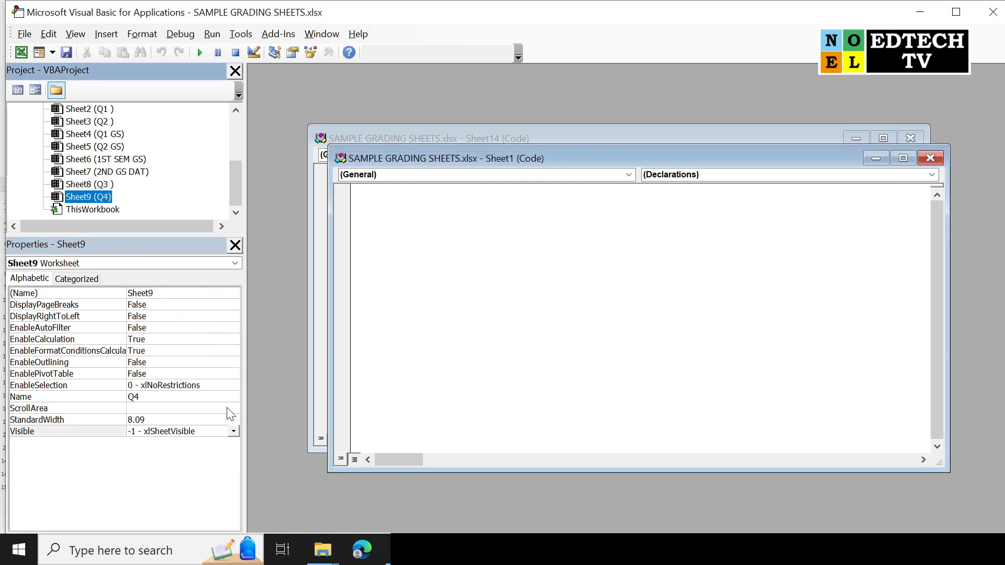
pyautogui.click(233, 431)
pyautogui.click(183, 464)
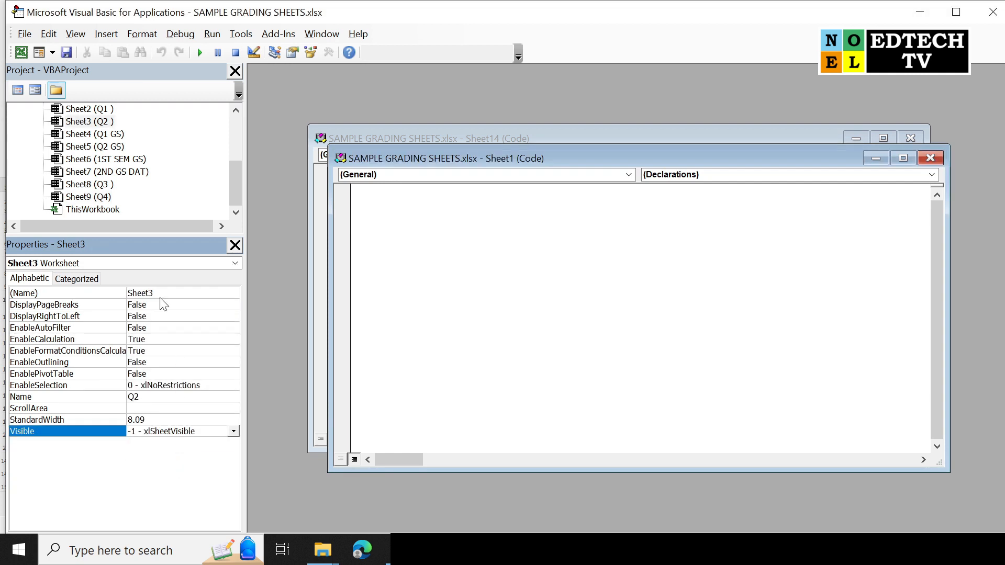
# - Check the project's object list through ThisWorkbook and close the Visual Basic editor
pyautogui.click(113, 211)
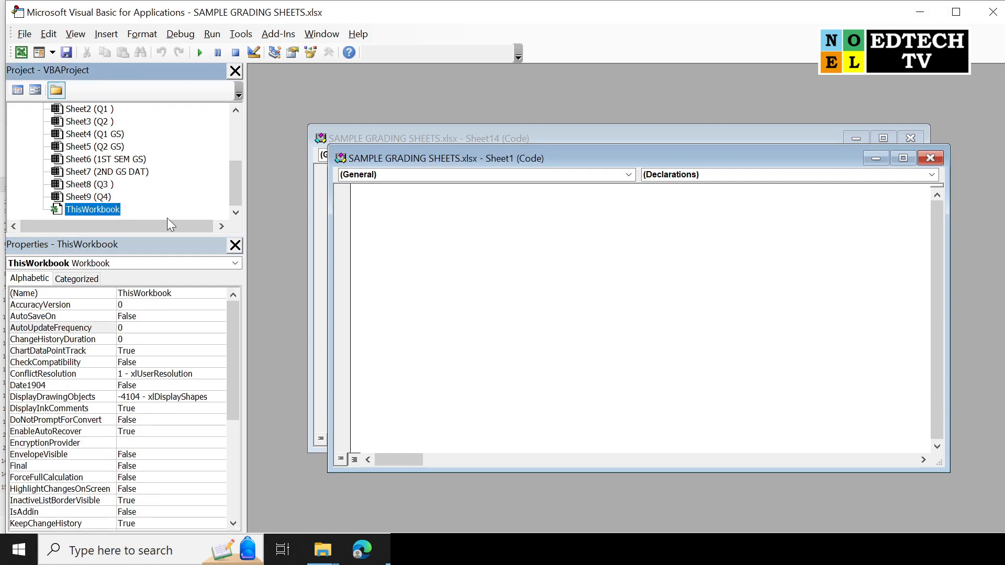
pyautogui.moveTo(237, 180); pyautogui.dragTo(148, 63)
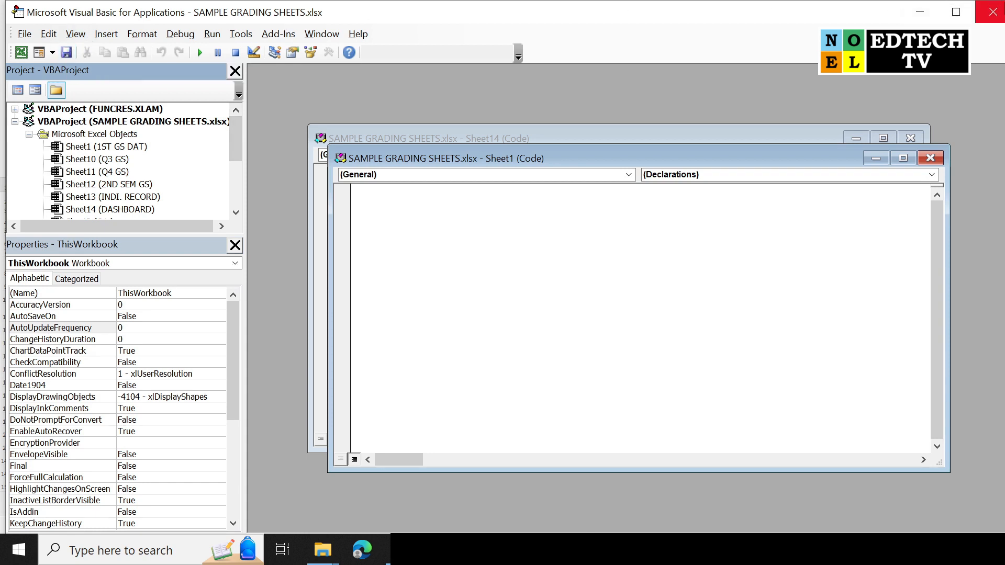
pyautogui.click(992, 12)
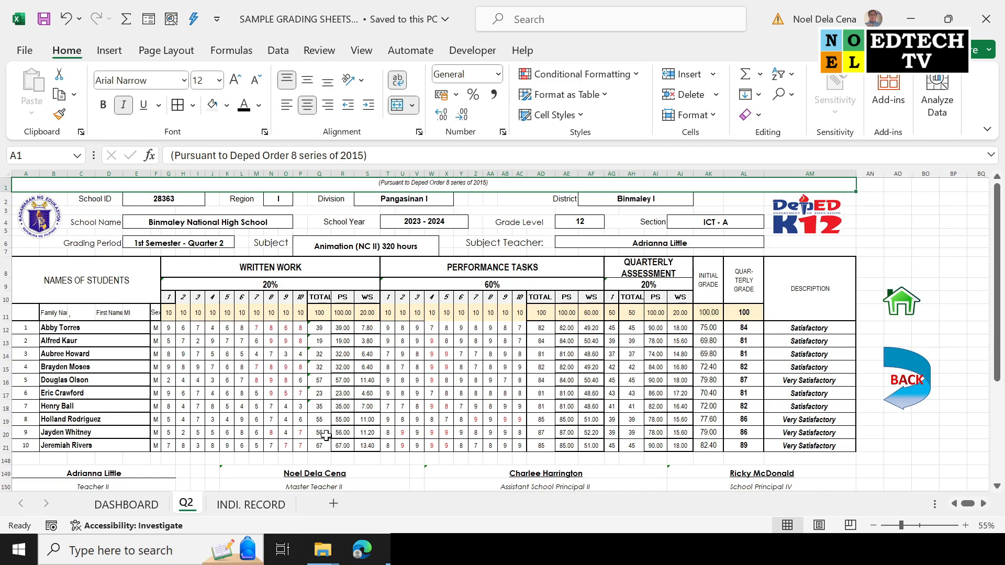
# - Open the code view of the Q2 worksheet and set its Visible property to 2 - xlSheetVeryHidden
pyautogui.rightClick(186, 504)
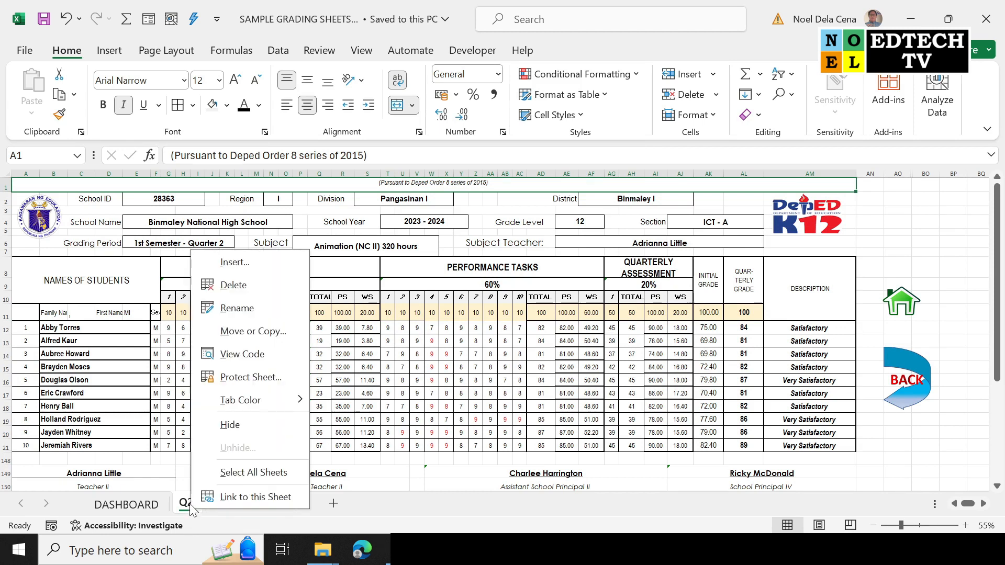
pyautogui.click(266, 360)
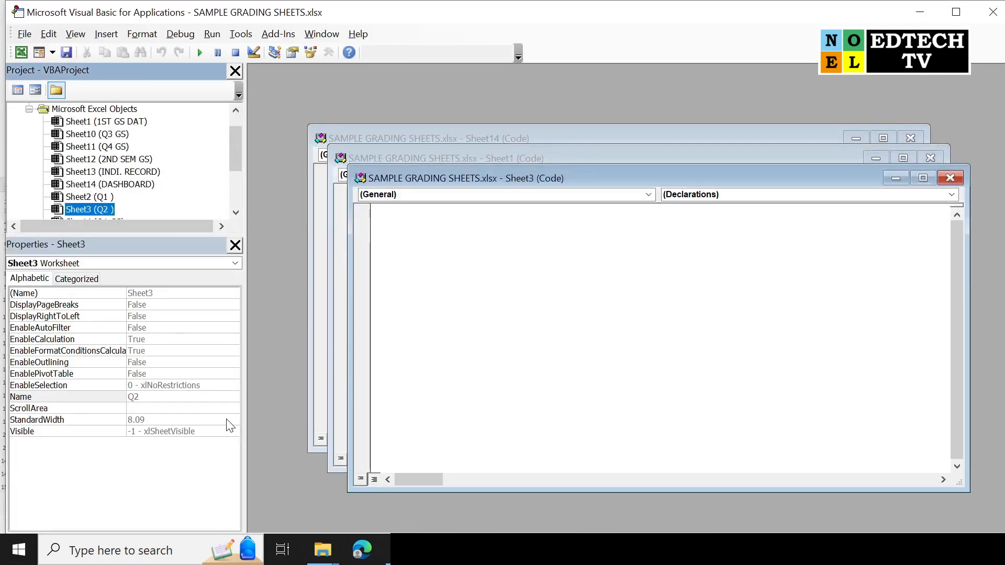
pyautogui.click(230, 431)
pyautogui.click(234, 431)
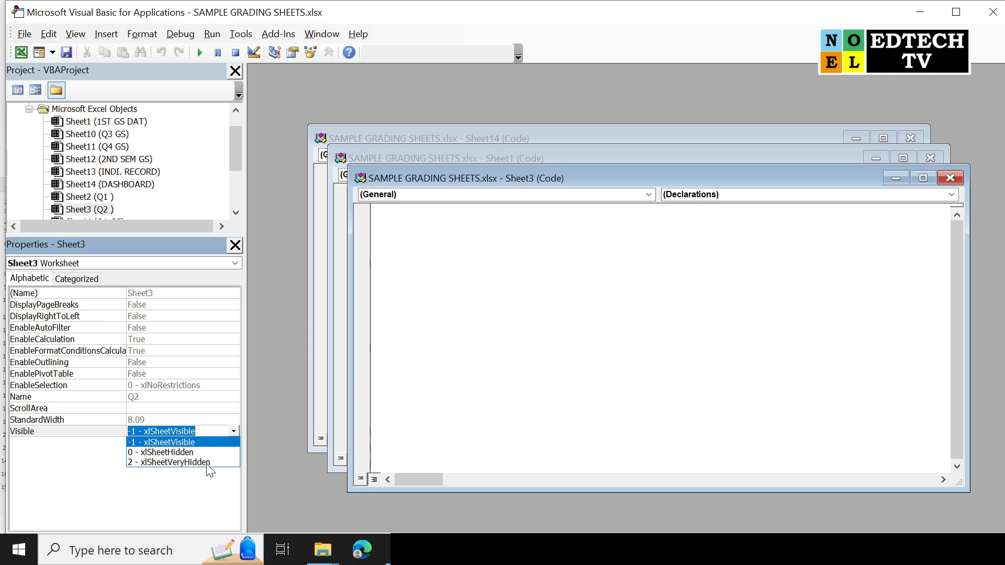
pyautogui.click(209, 462)
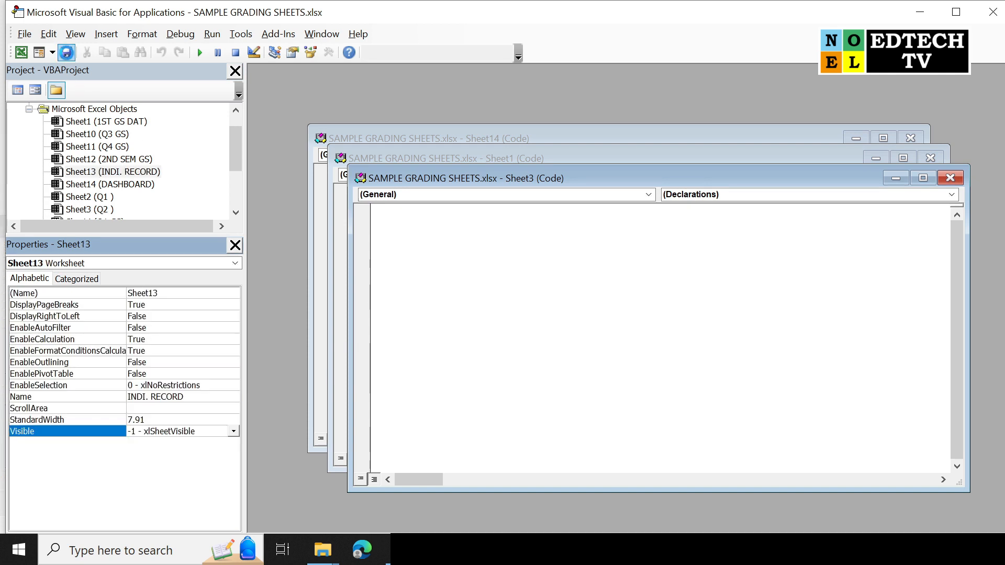
# - Close the Visual Basic editor and go to cell H17 on the DASHBOARD worksheet
pyautogui.click(992, 13)
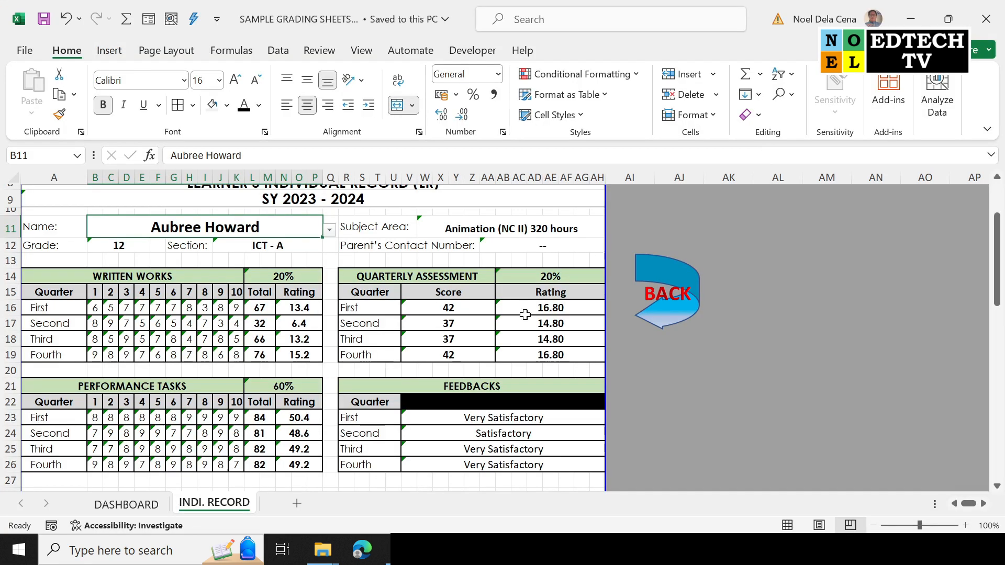
pyautogui.click(142, 510)
pyautogui.click(337, 398)
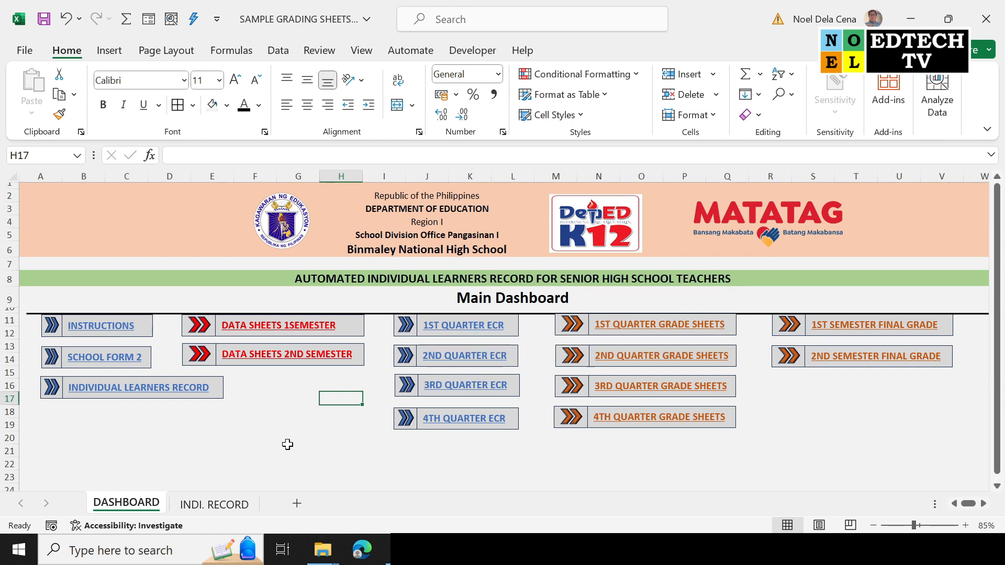
# - View the INDI. RECORD worksheet, return to DASHBOARD and follow its INDIVIDUAL LEARNERS RECORD link
pyautogui.click(212, 504)
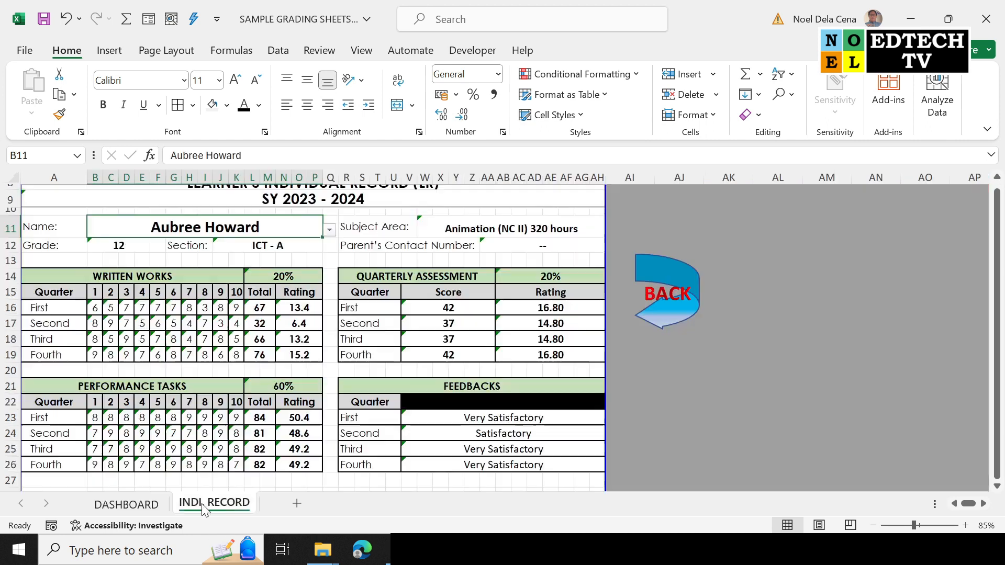
pyautogui.click(126, 505)
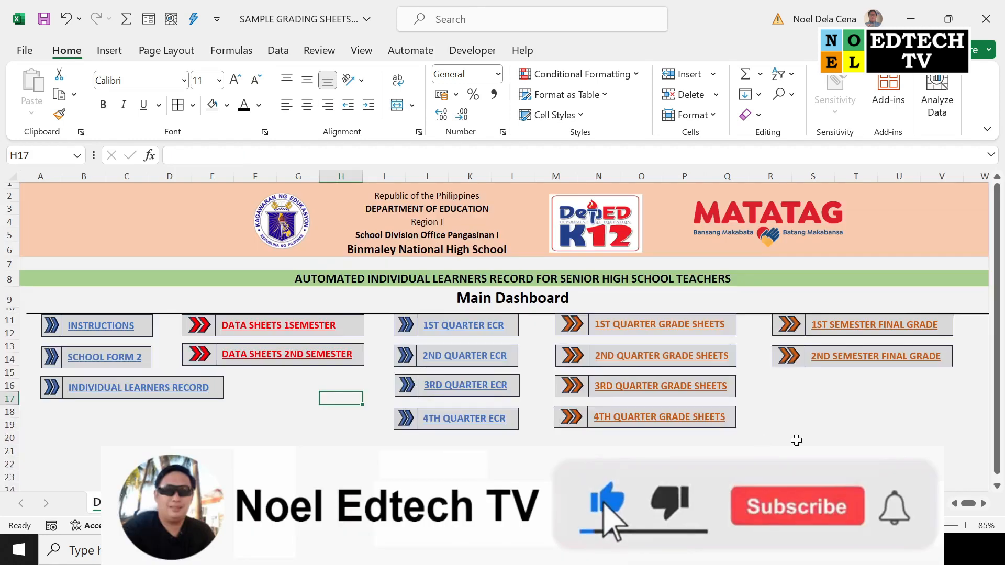
pyautogui.click(156, 397)
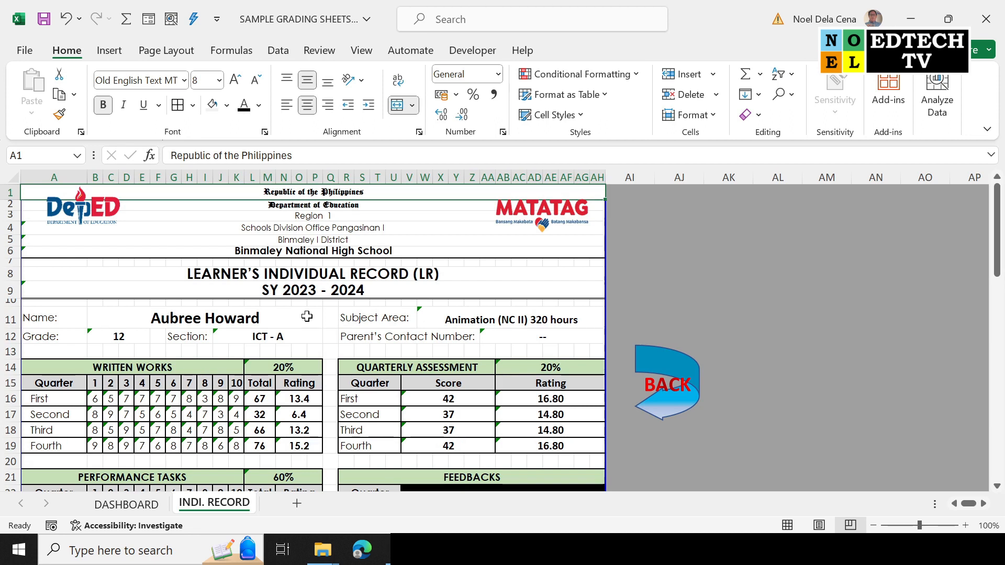
# - Choose the eighth learner in the Name list of cell B11 and review the grade tables down to the feedbacks
pyautogui.click(307, 316)
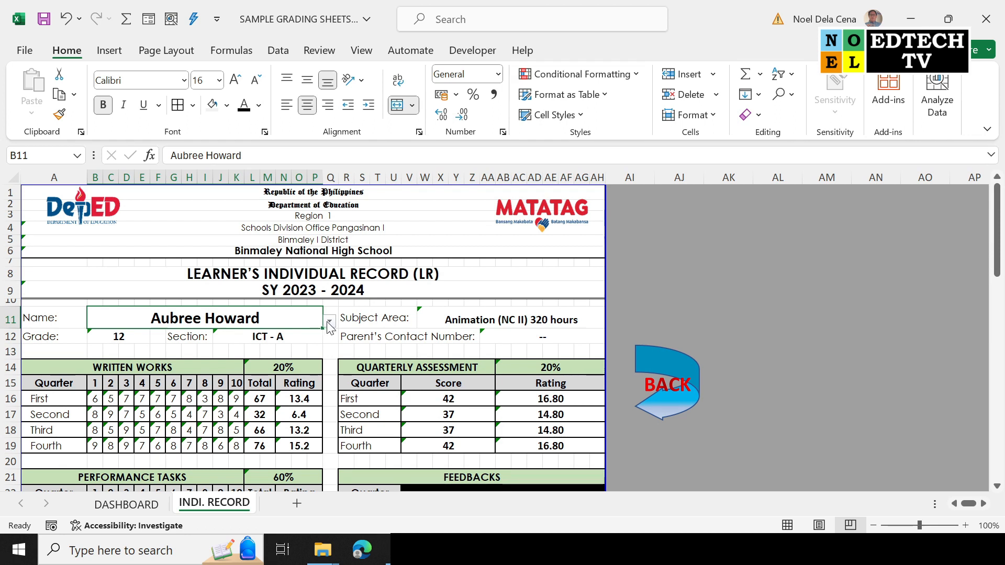
pyautogui.click(329, 321)
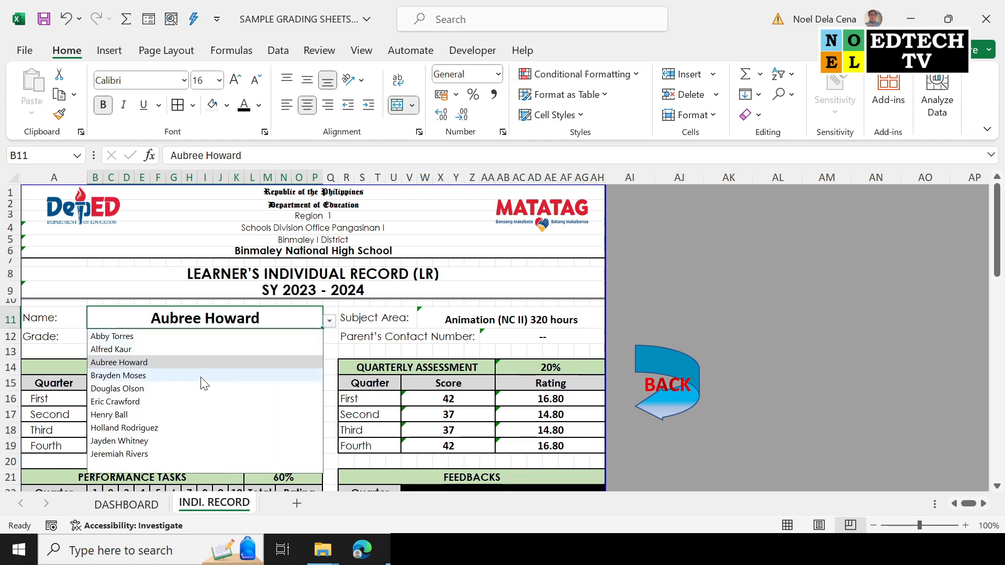
pyautogui.click(176, 428)
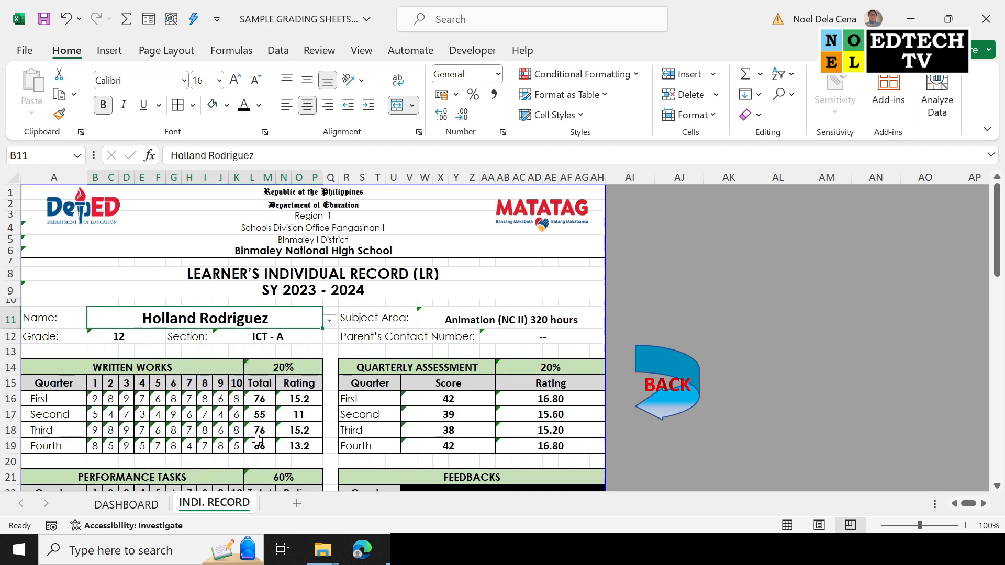
pyautogui.scroll(-3, 361, 414)
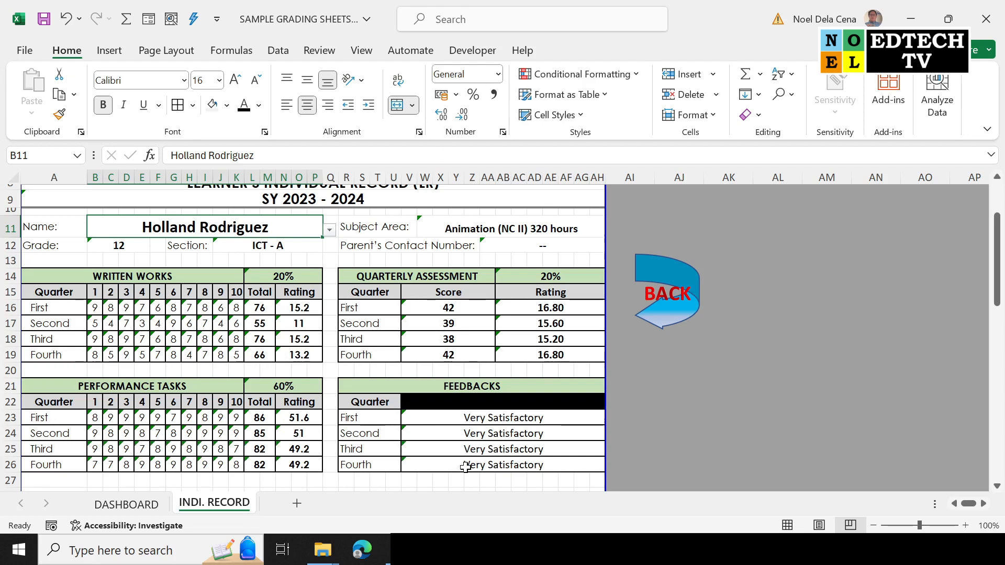
# - Switch the learner in cell B11 to the fifth, the tenth and finally the second name in the list
pyautogui.click(329, 231)
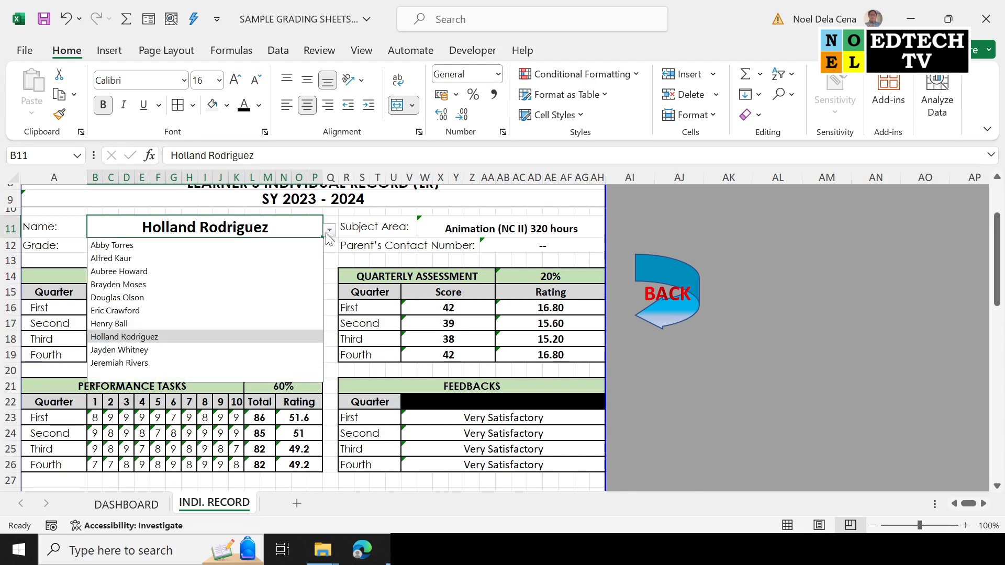
pyautogui.click(164, 297)
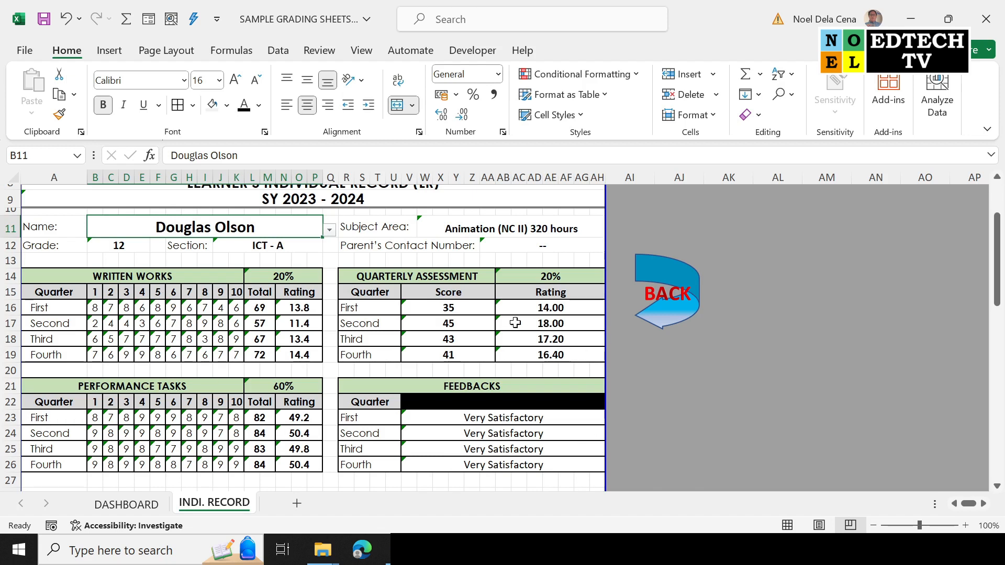
pyautogui.click(330, 230)
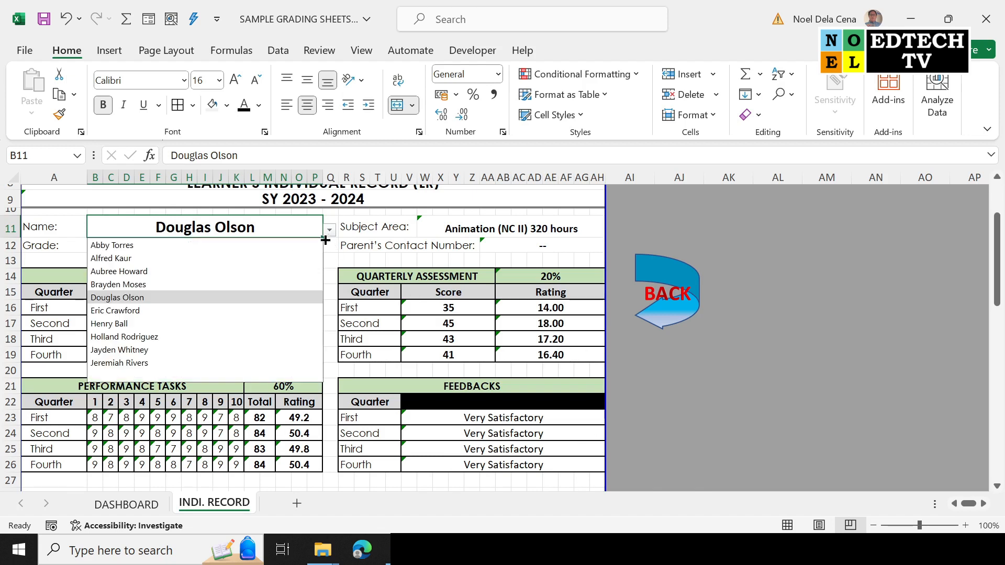
pyautogui.click(206, 361)
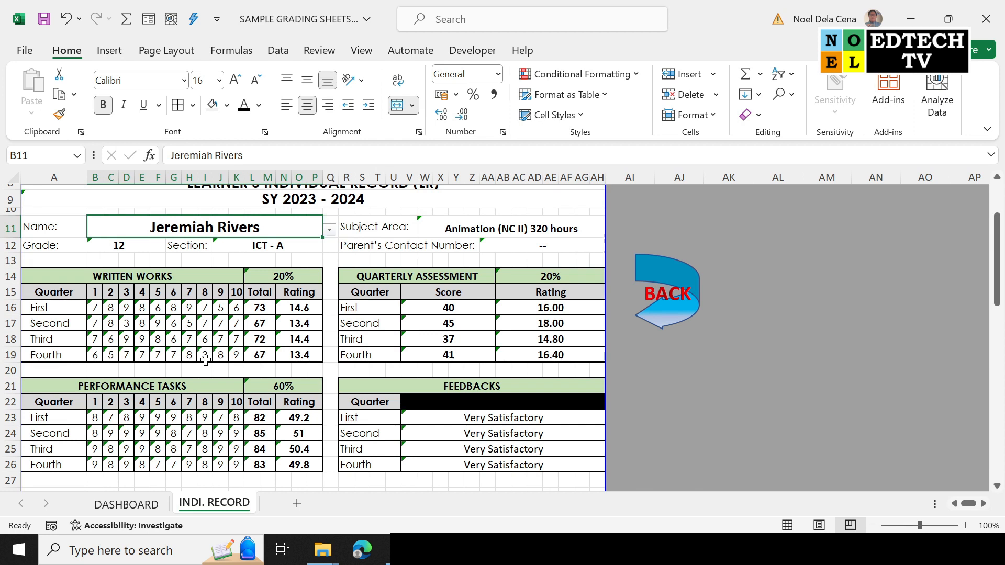
pyautogui.click(330, 230)
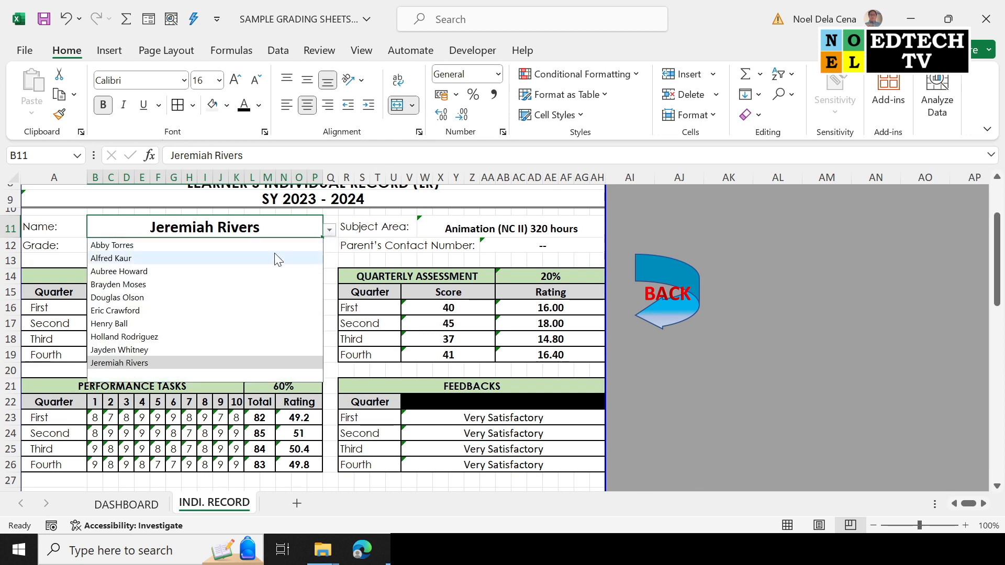
pyautogui.click(275, 256)
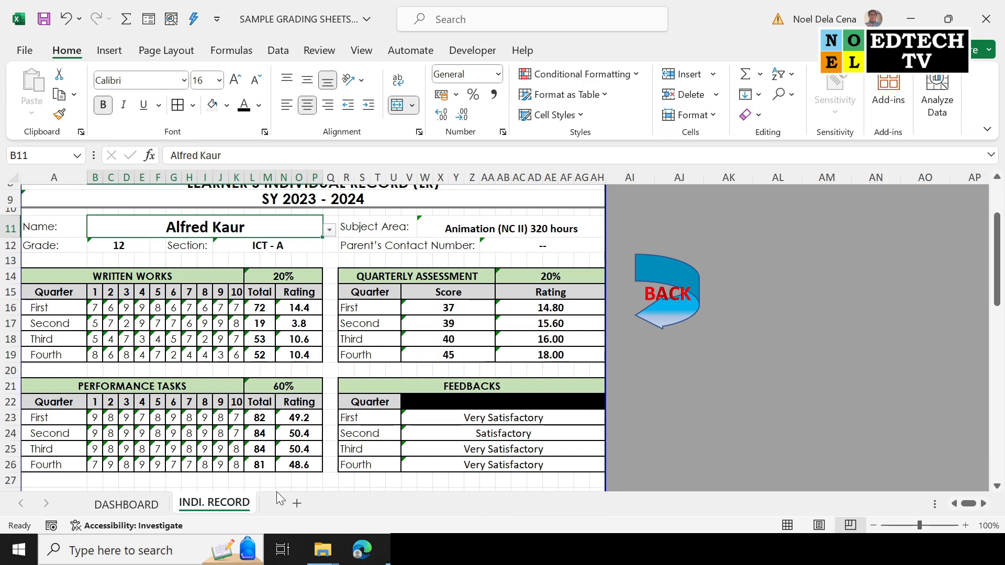
# - Check whether Unhide is available among the sheet options of the INDI. RECORD worksheet
pyautogui.rightClick(231, 503)
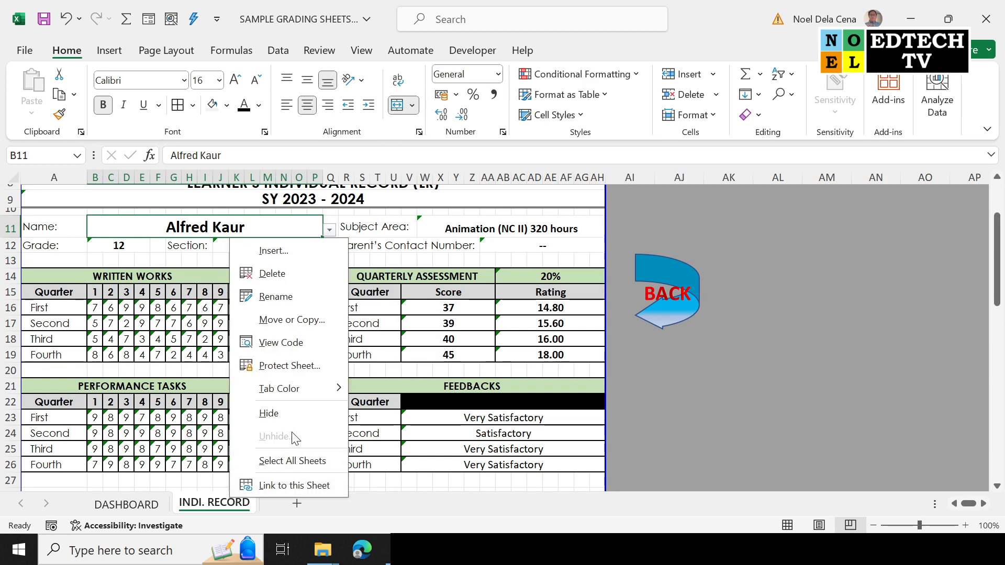